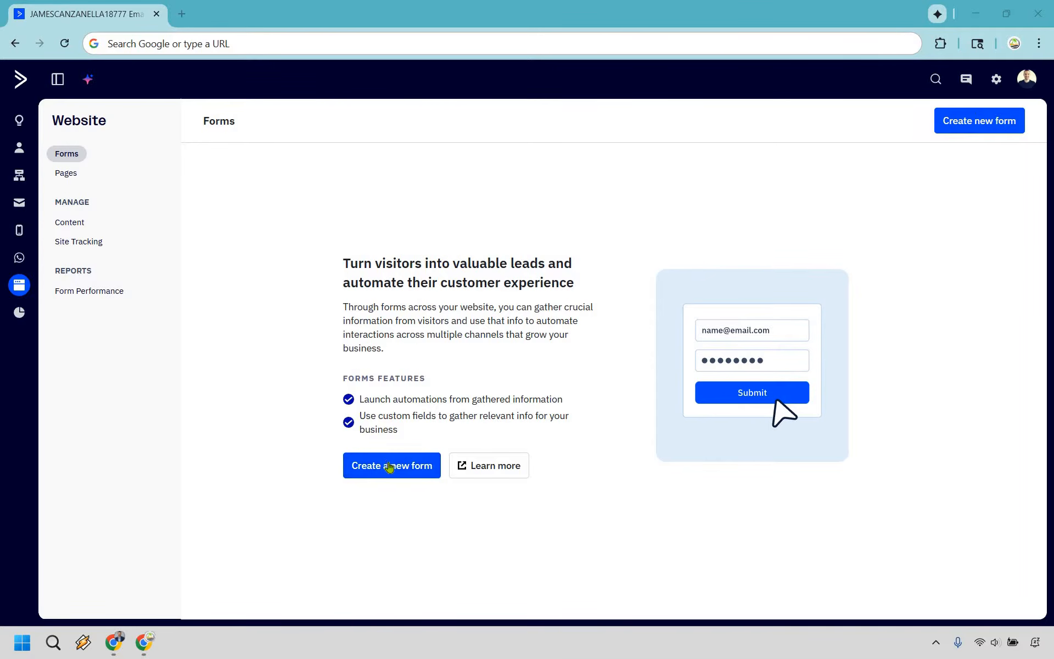
Create an inline form named Sign Up Form whose action subscribes contacts to the Master Contact List.
click(389, 467)
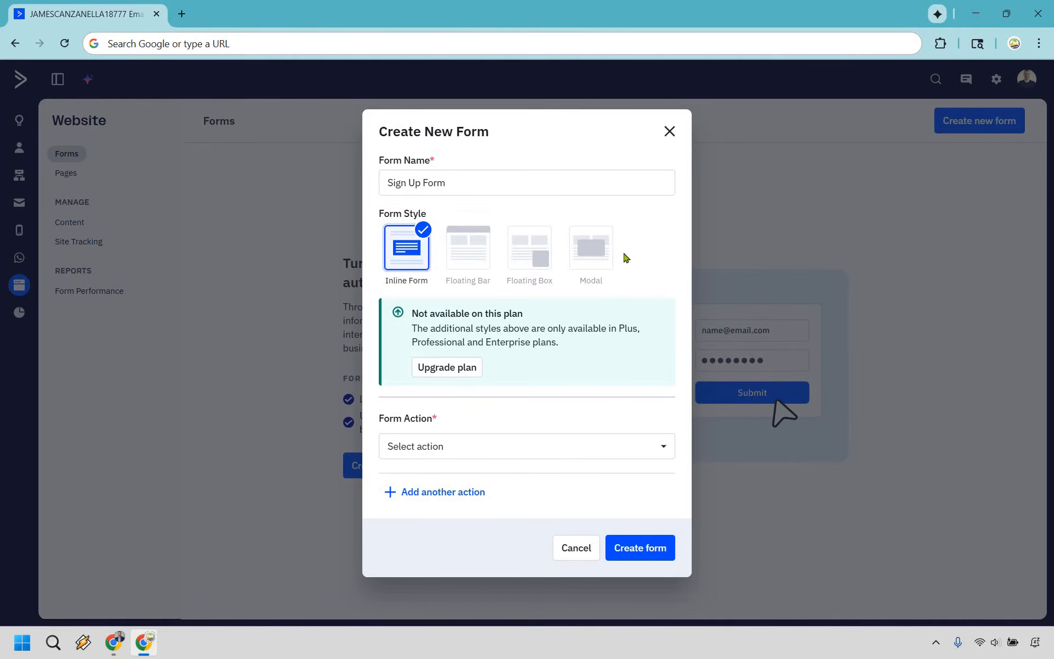
click(563, 437)
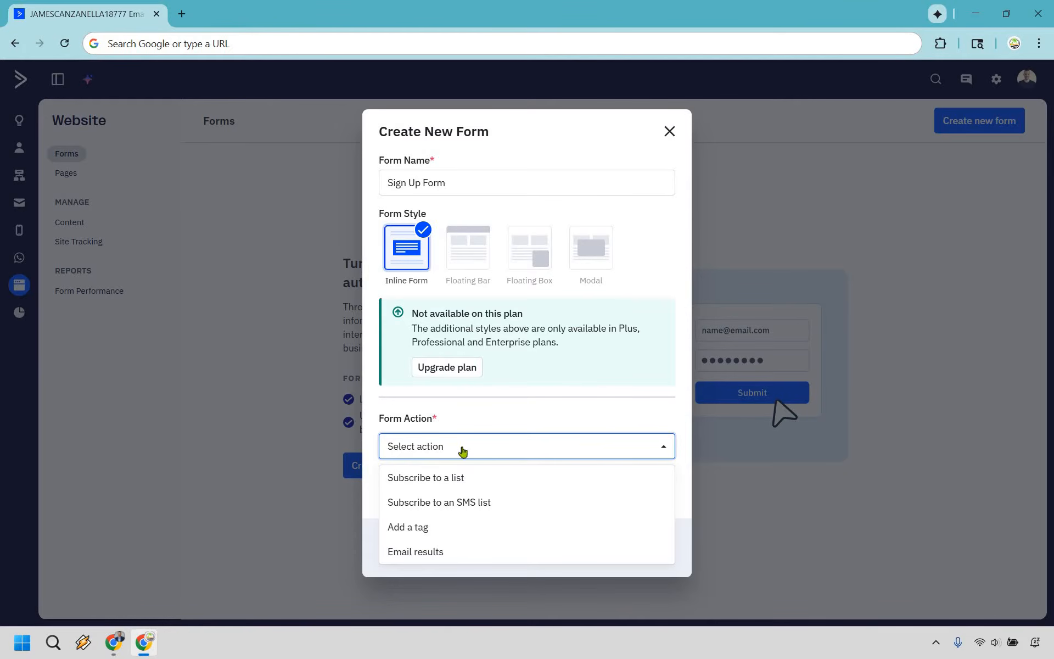
key(Return)
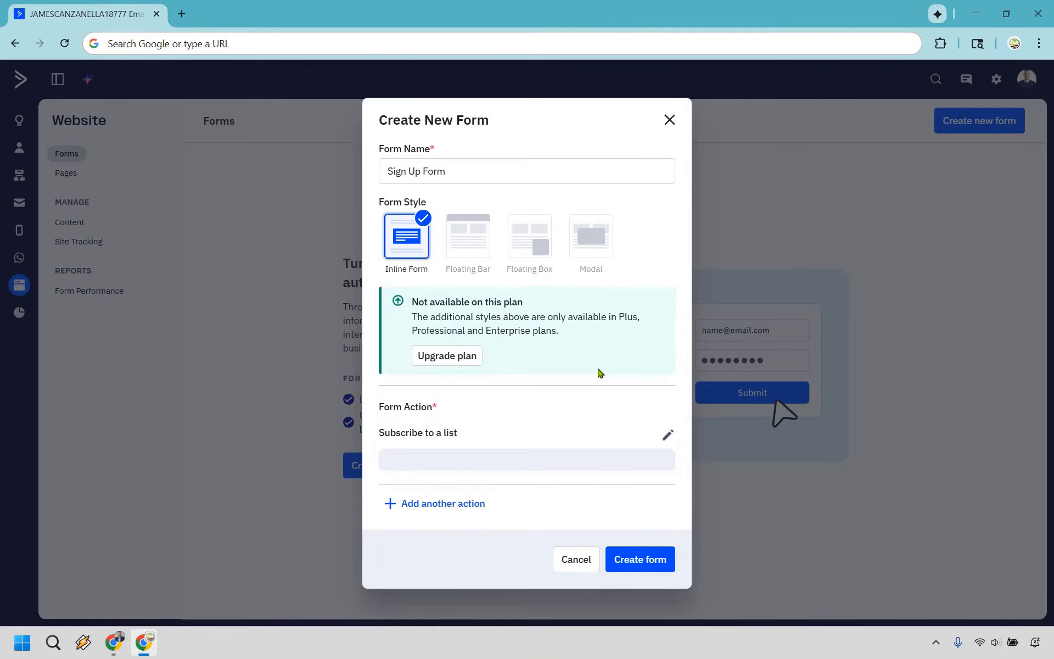
click(538, 462)
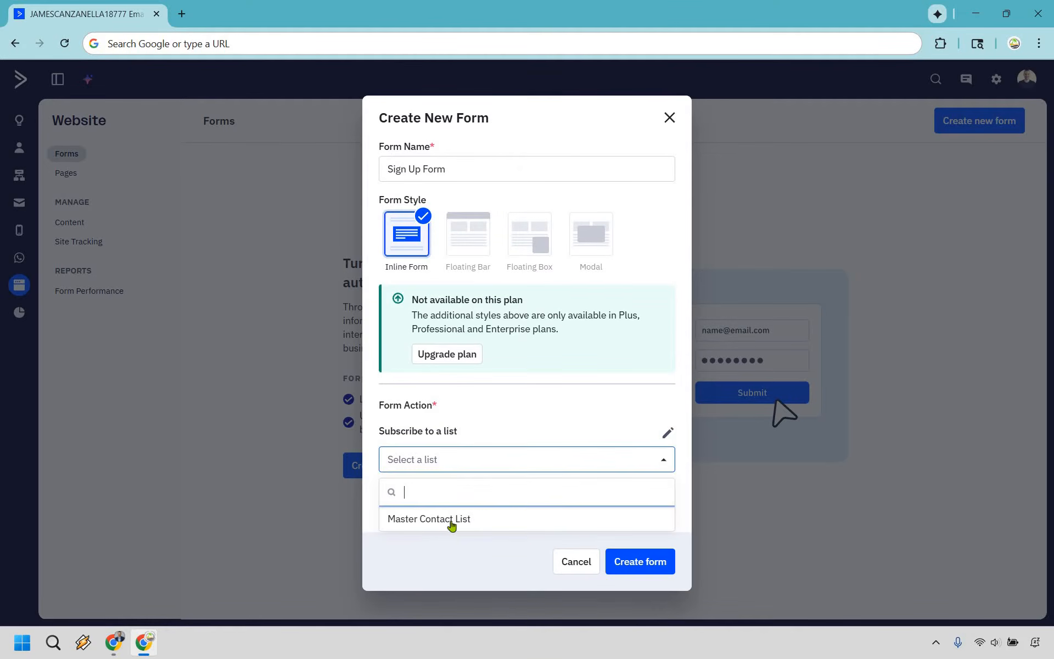
key(Return)
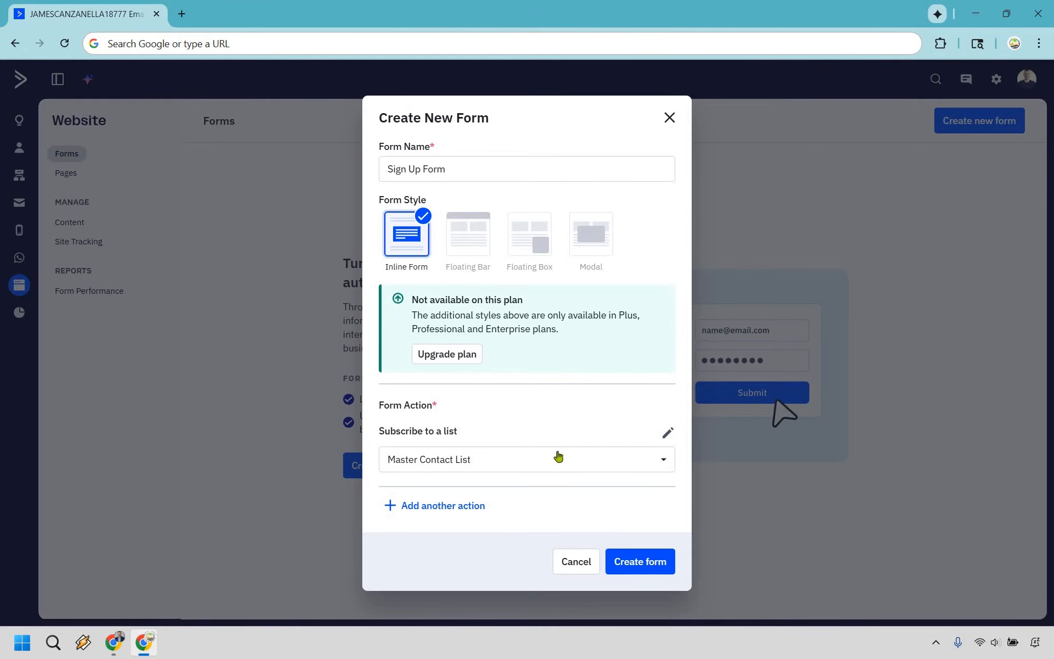
click(639, 561)
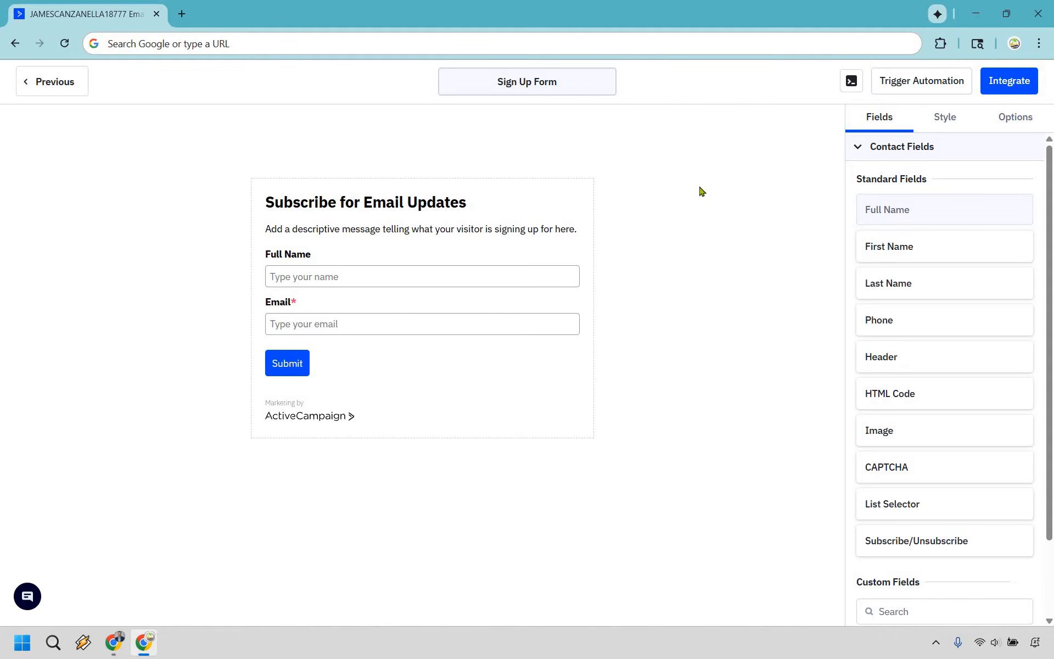
Change the form's header text to "Free Software Cheatsheet".
click(419, 202)
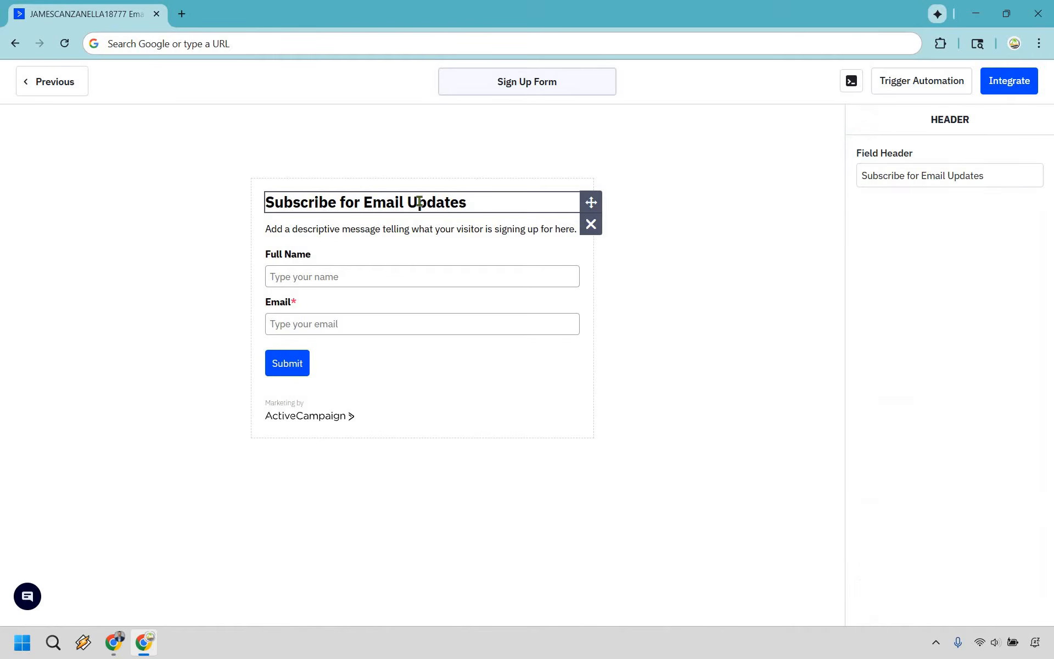
triple_click(936, 176)
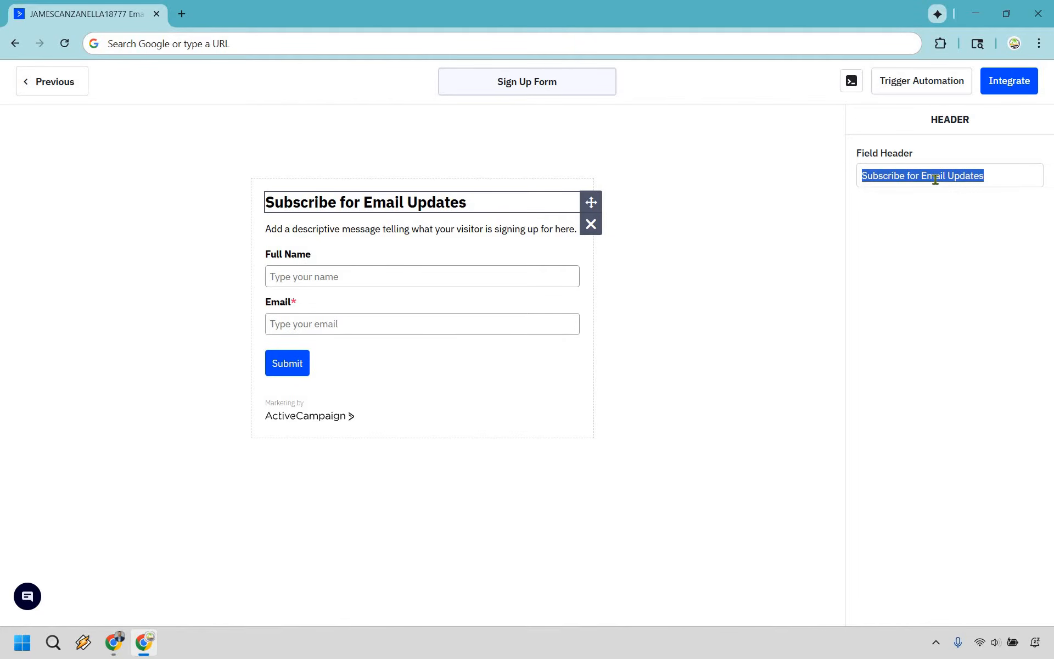
text(Free Software Cheatsheet)
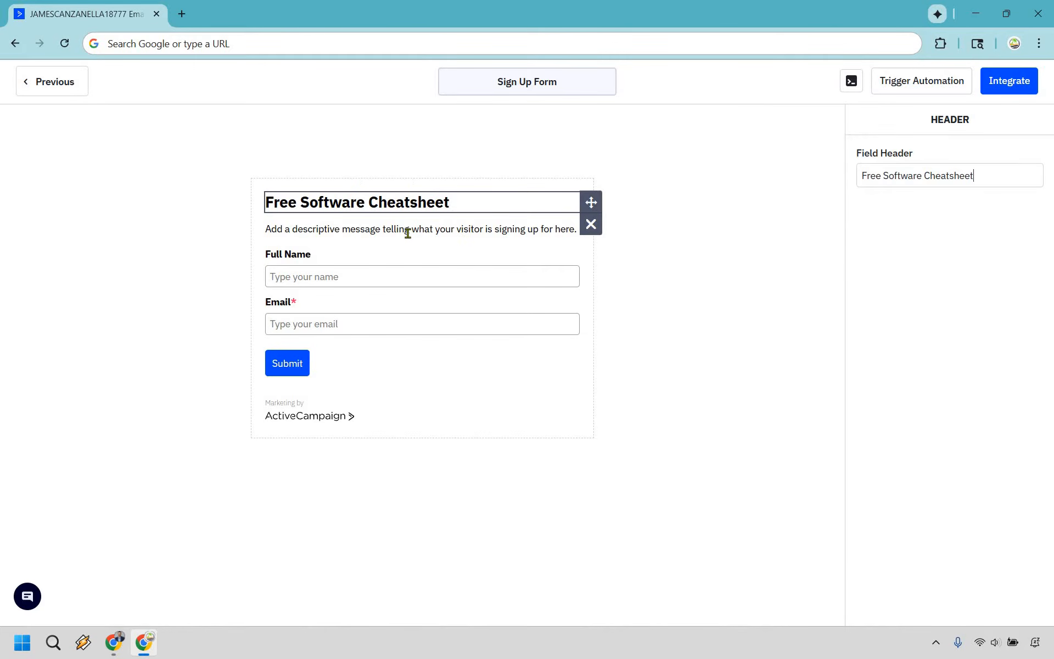
Set the form's description to "Here are the 40+ best software tools for building and growing your digital business... with some discounts too!".
click(454, 231)
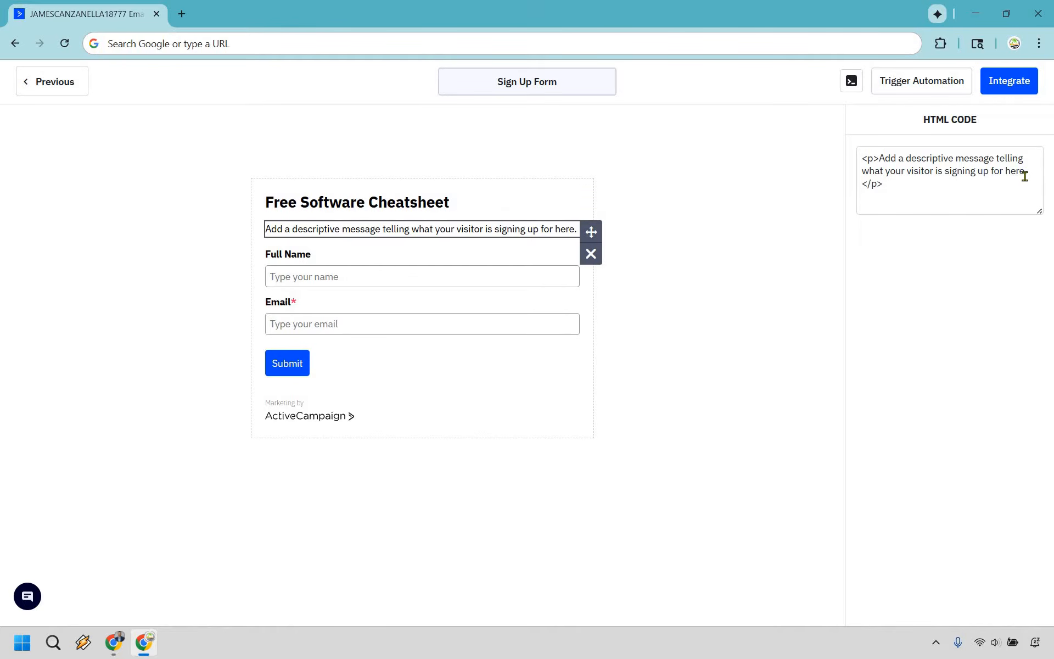
drag(1025, 171, 879, 158)
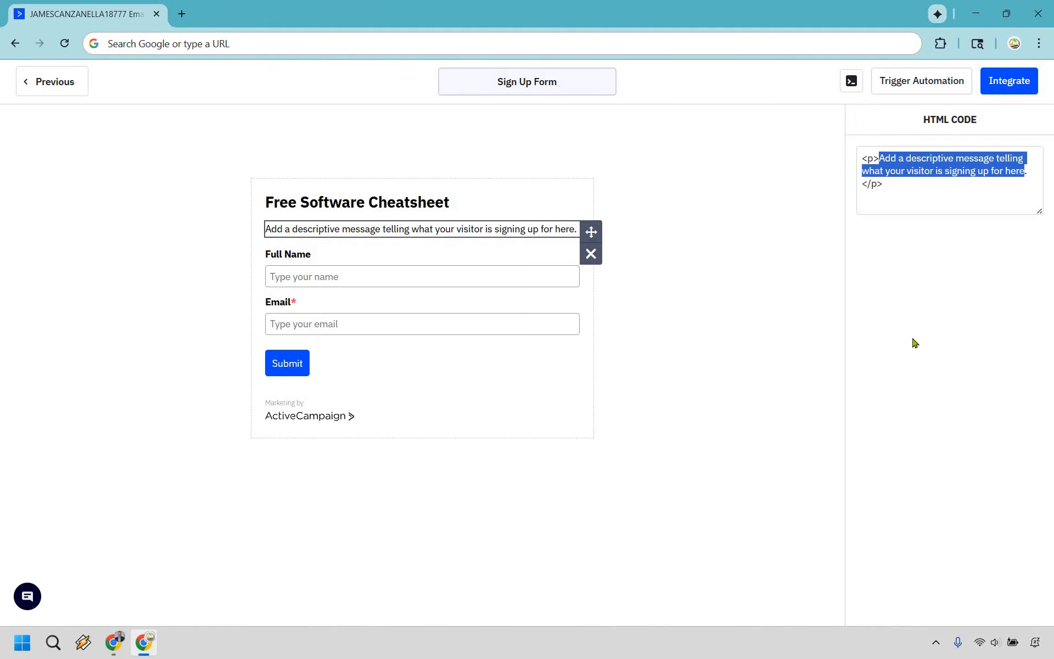
text(Here are the 40+ best software tools for building and growing your digital business... with some discounts too!)
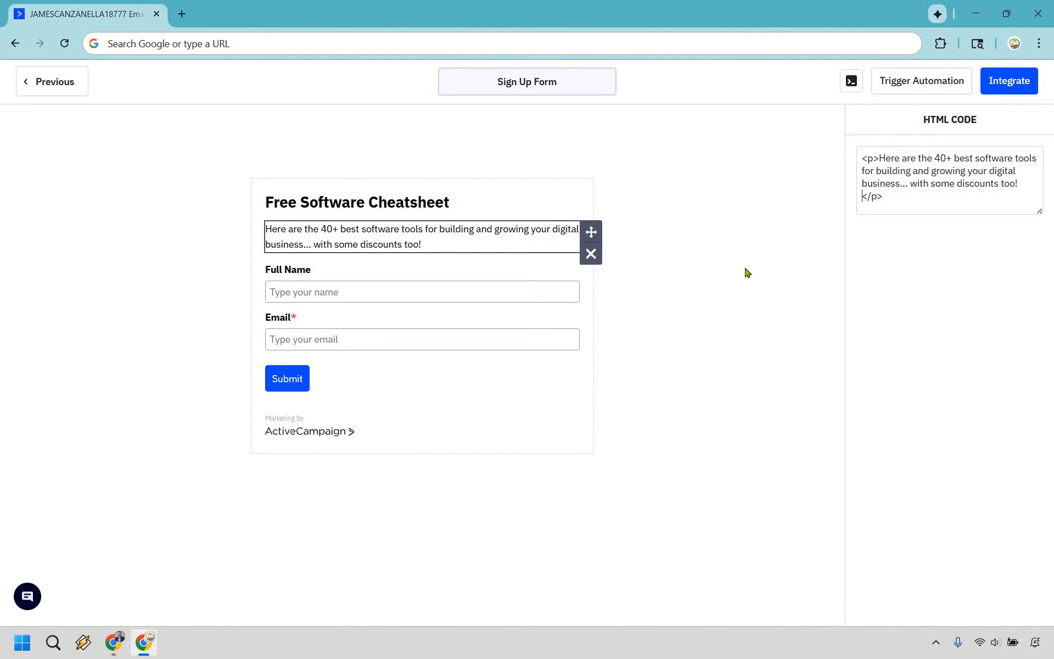
click(572, 198)
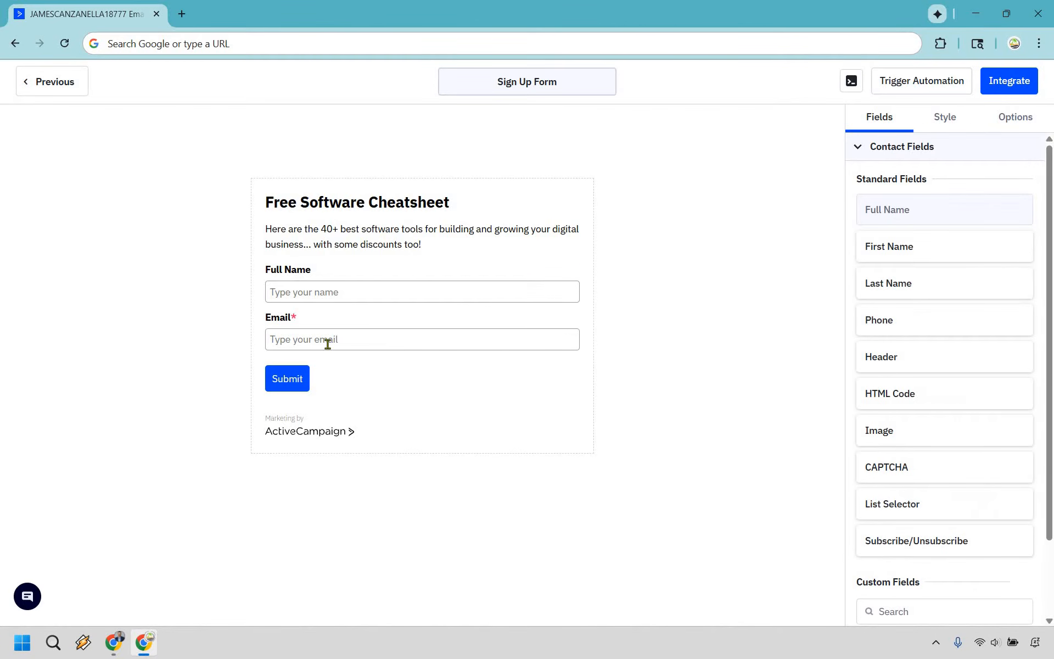
Remove the Full Name field from the form and confirm its removal.
click(337, 284)
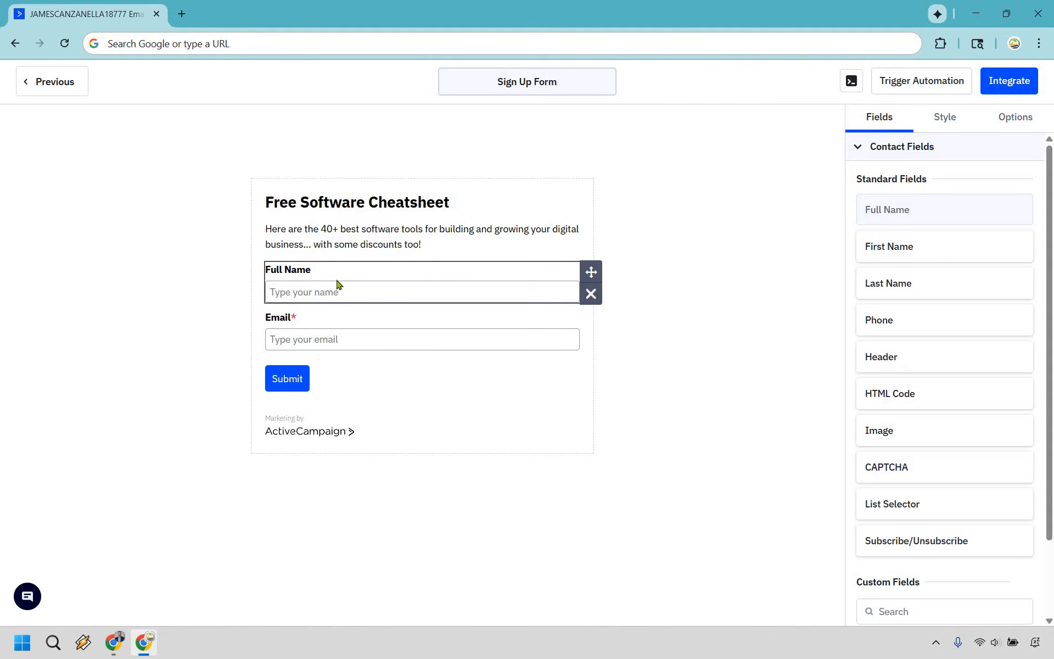
click(338, 284)
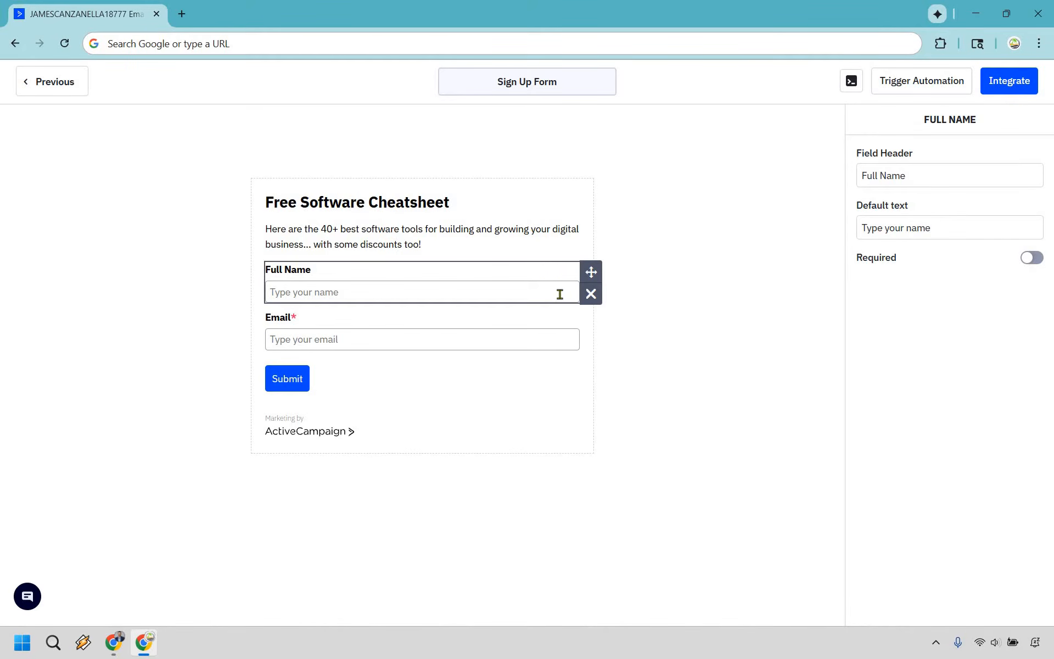
click(591, 294)
click(698, 209)
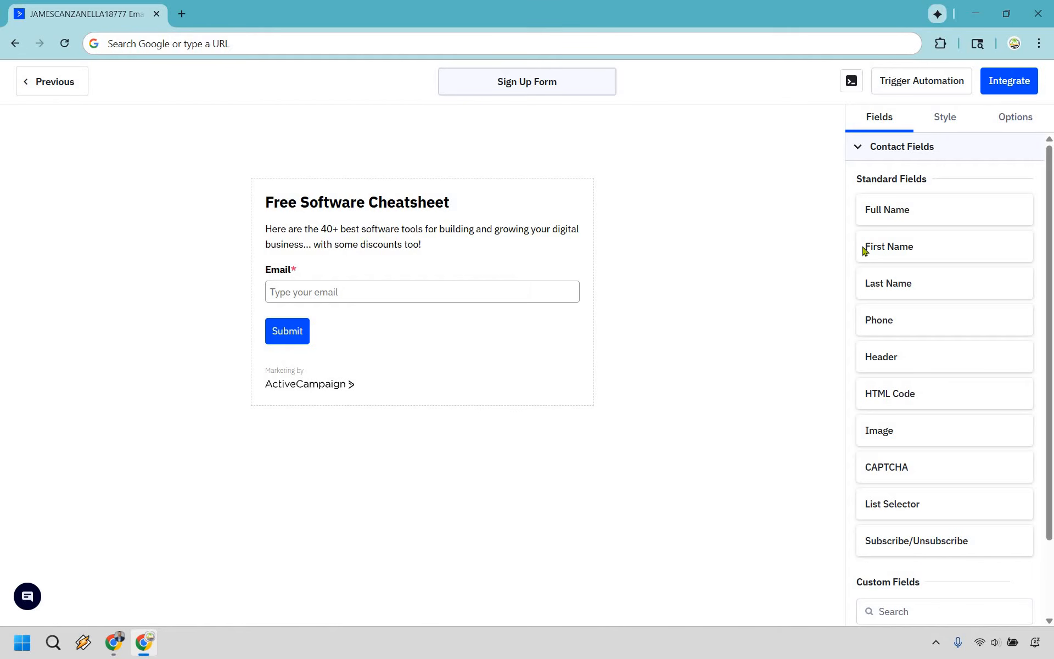
Try adding a Phone field above the Email field and remove it again.
drag(906, 324, 547, 272)
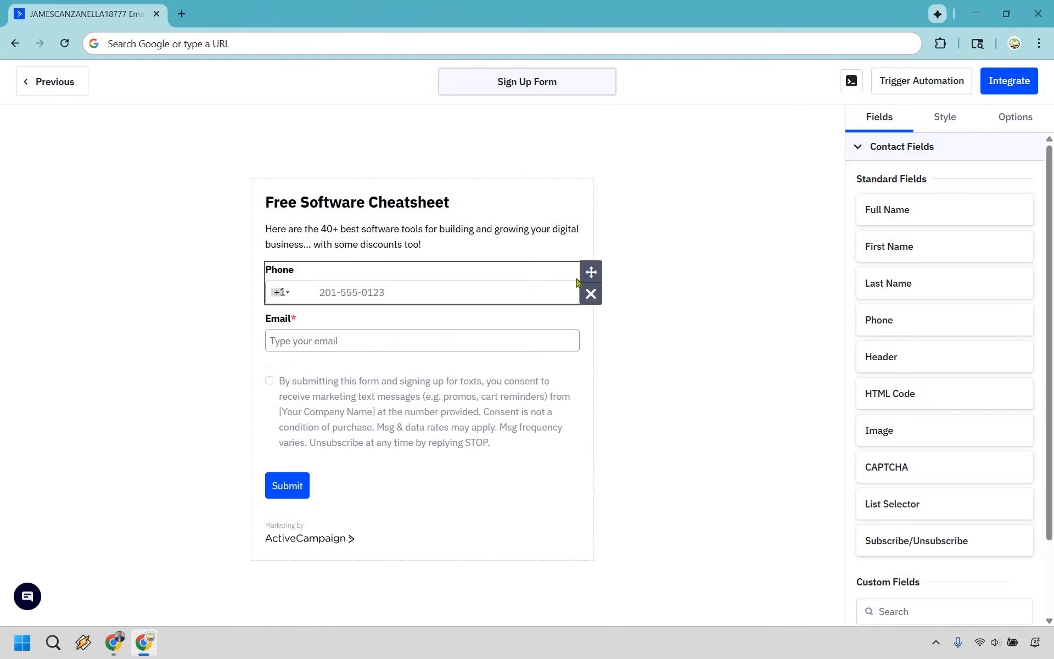
key(Delete)
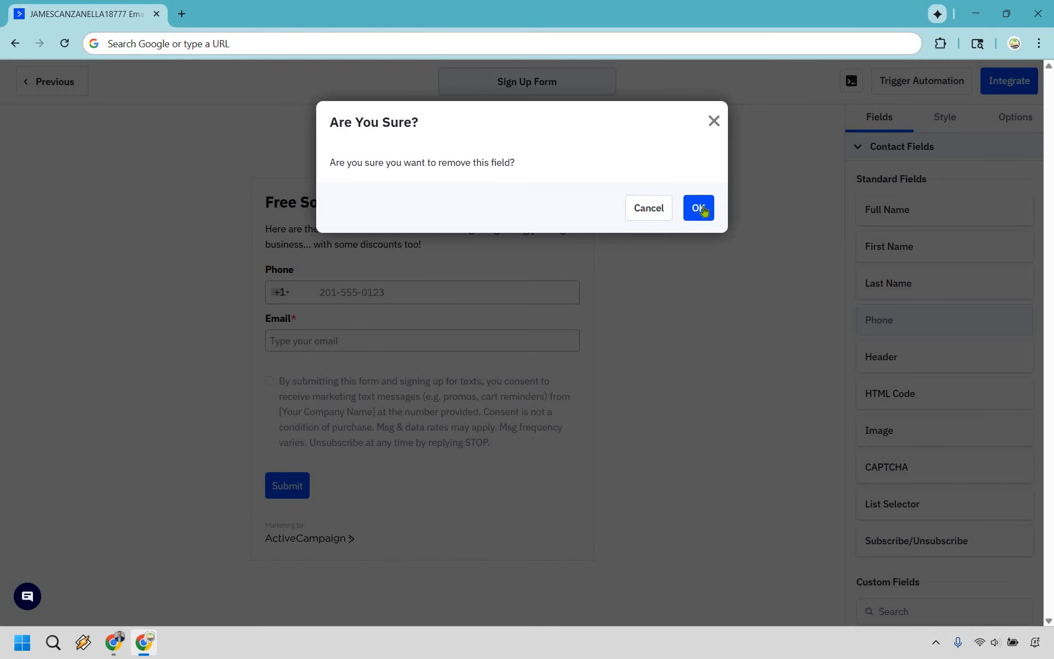
click(699, 212)
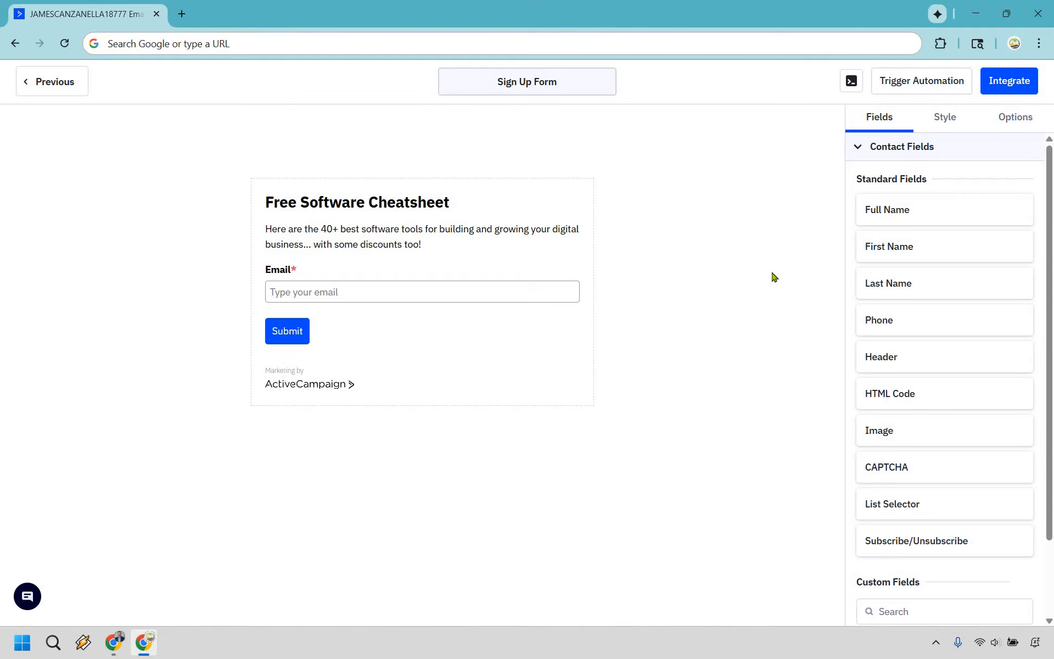
Change the form's submit button label to "Click Here To Continue".
scroll(933, 265, down, 1)
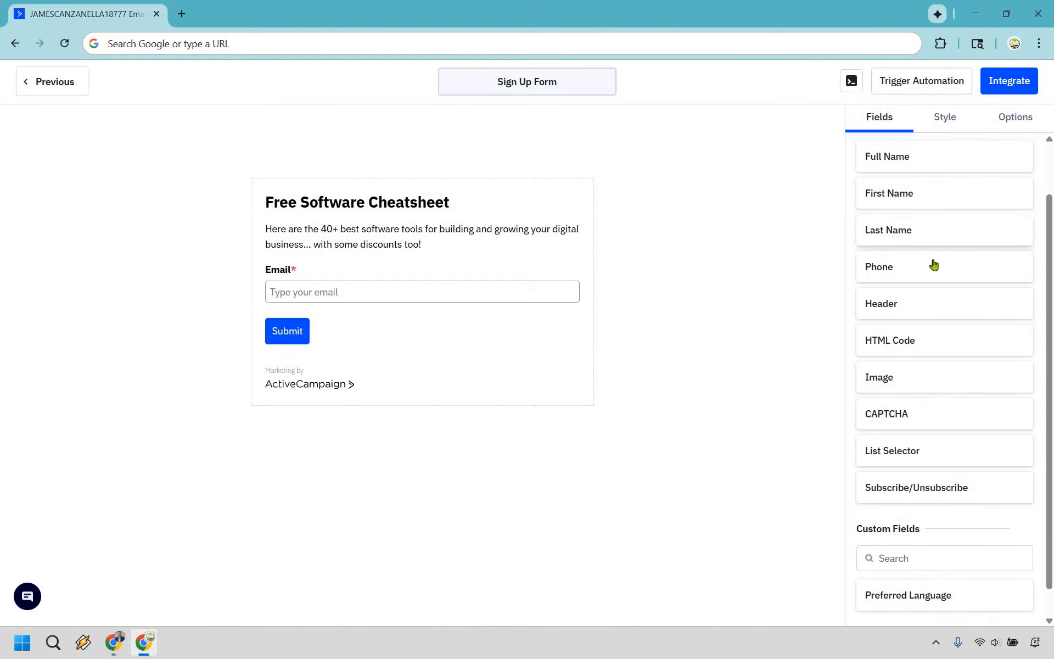
scroll(953, 332, down, 1)
scroll(954, 329, up, 2)
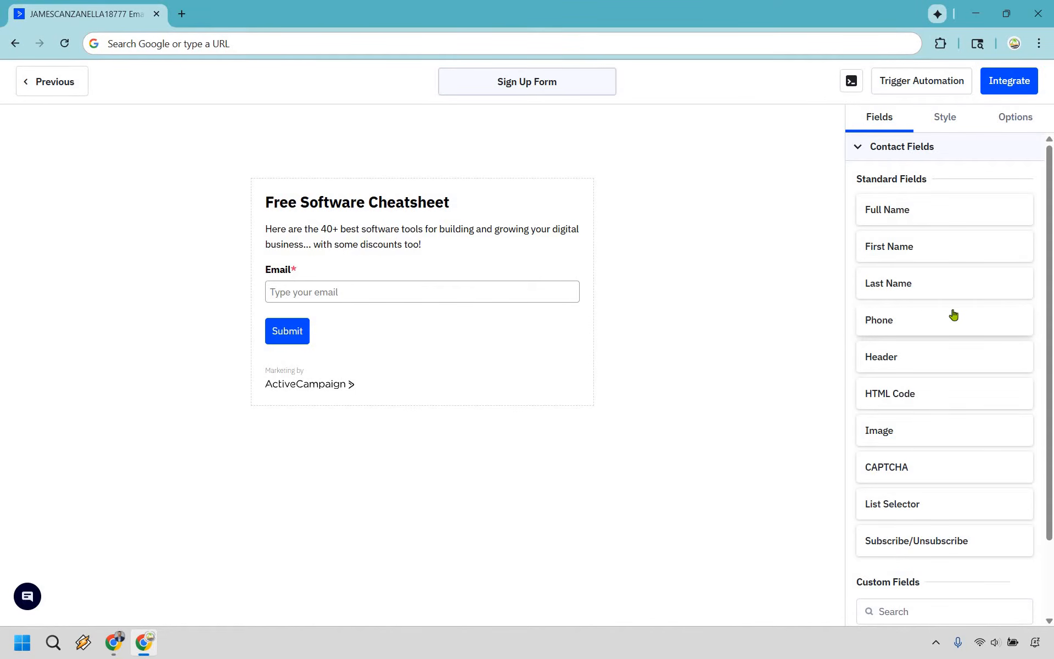
click(290, 336)
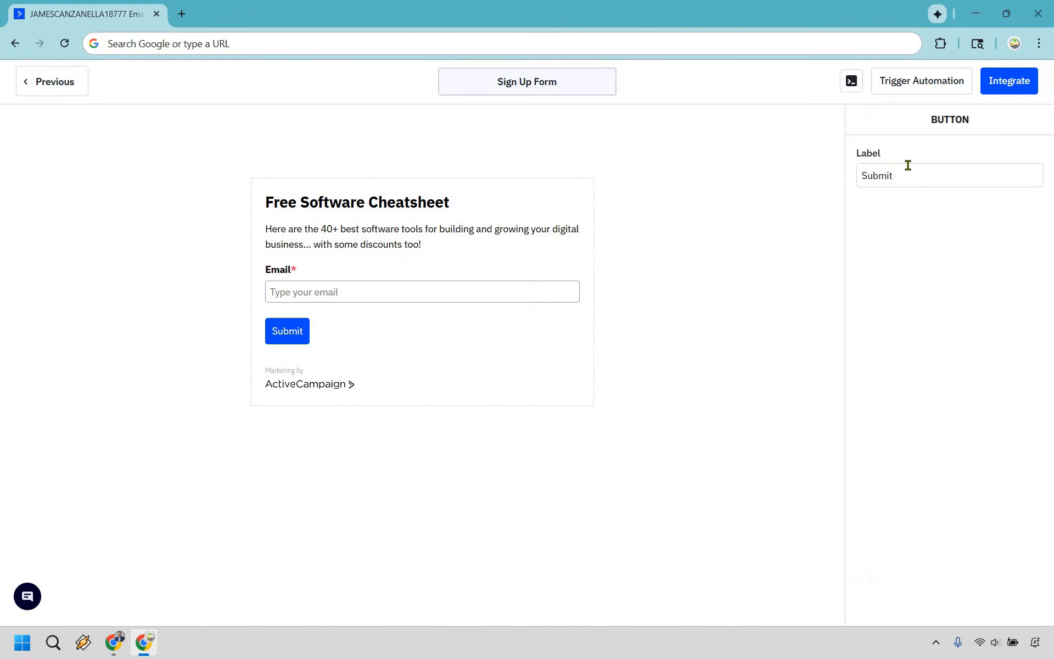
key(ctrl+a)
text(Click Here To )
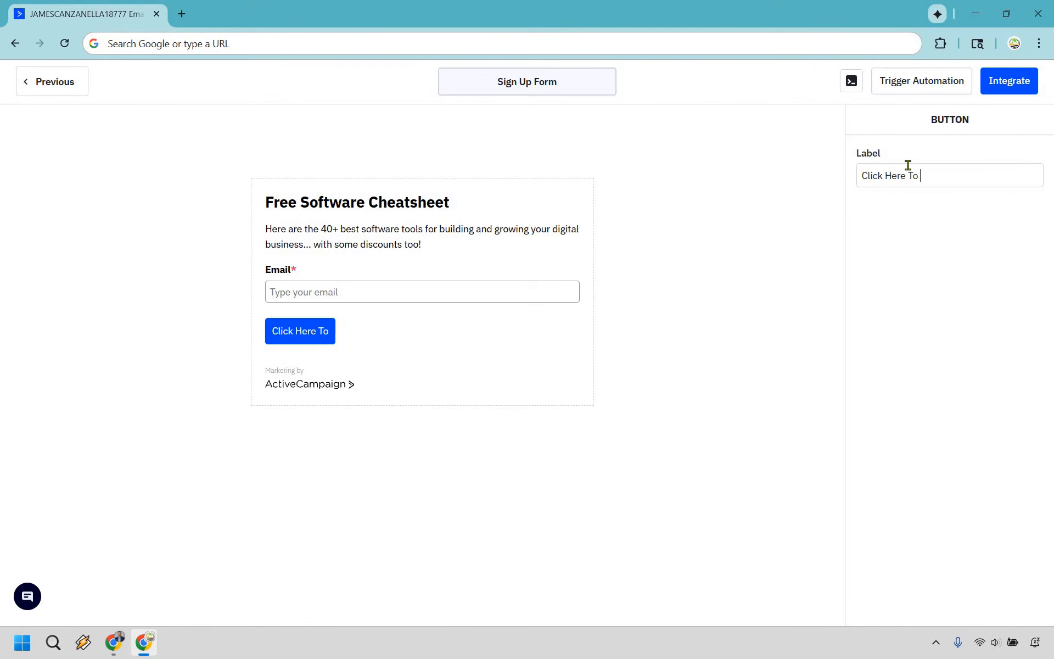
text(Continue)
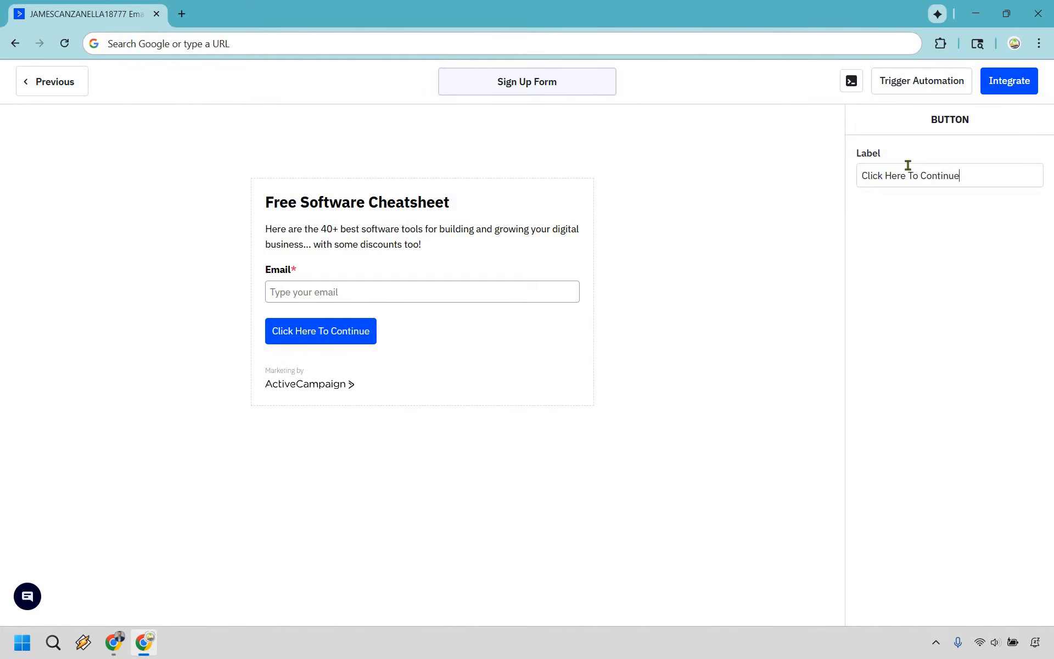
click(752, 268)
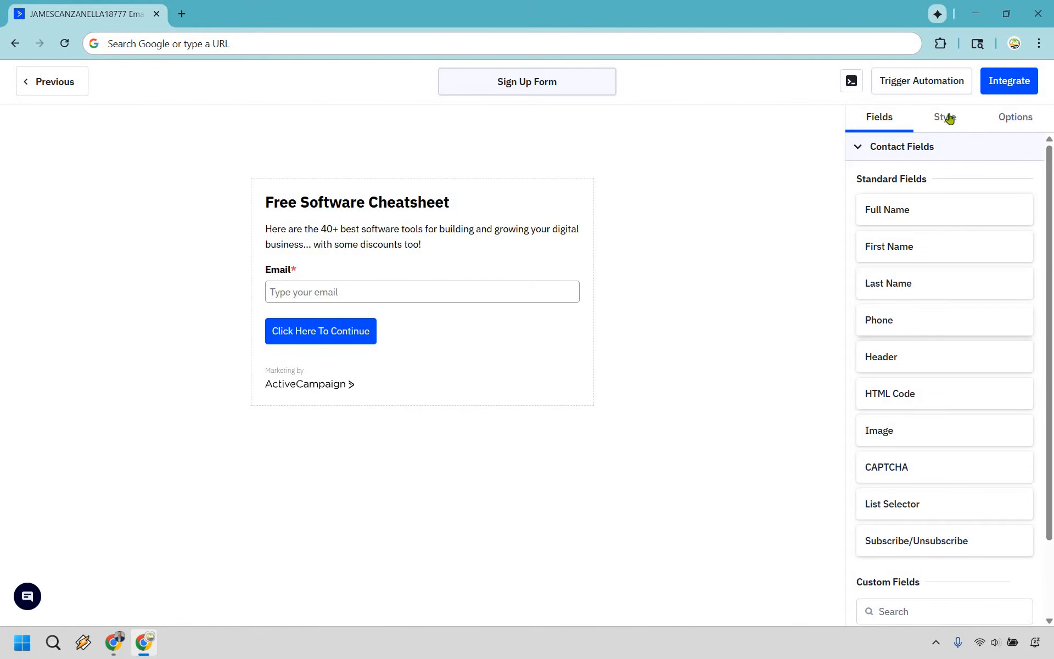
Review the available contact fields and the form's style settings for layout, background, borders, text and button.
scroll(944, 141, down, 1)
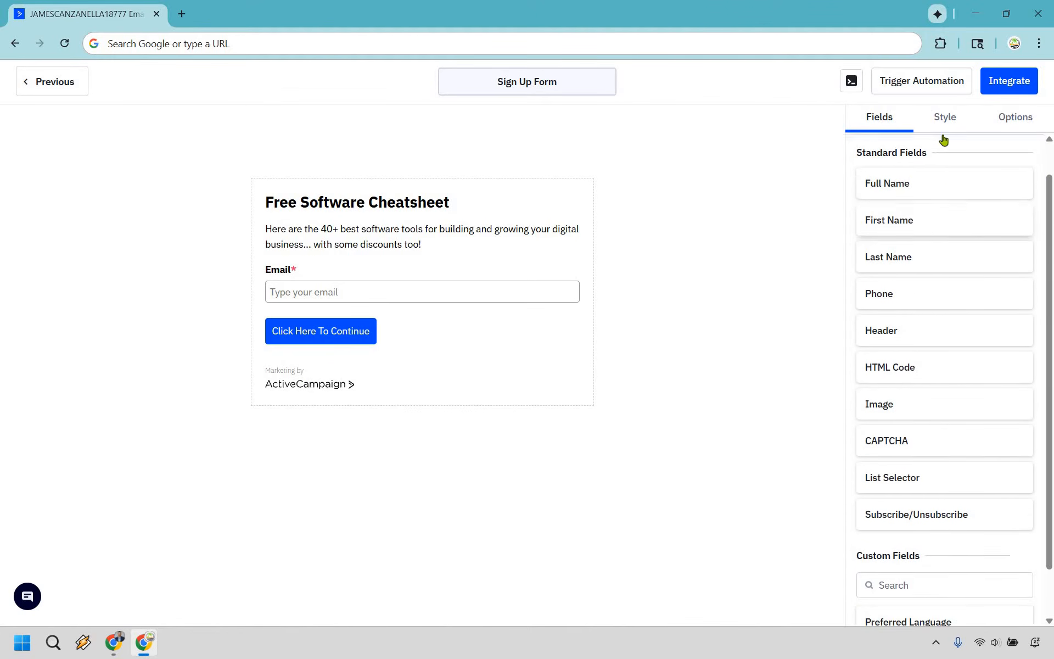
scroll(944, 141, down, 1)
scroll(945, 131, up, 3)
click(945, 122)
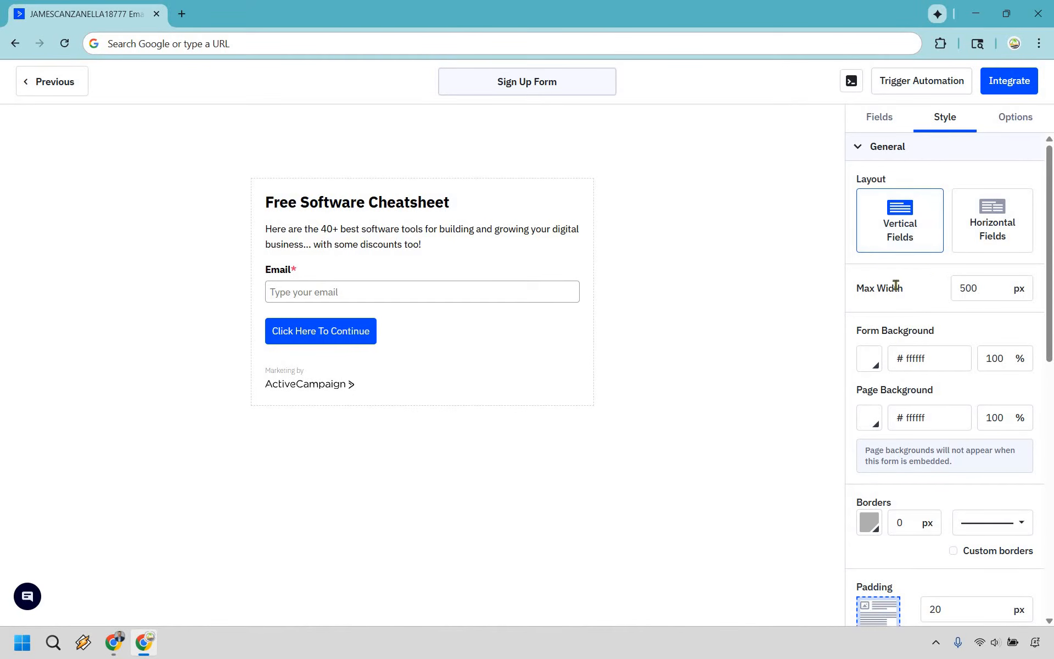
scroll(923, 296, down, 1)
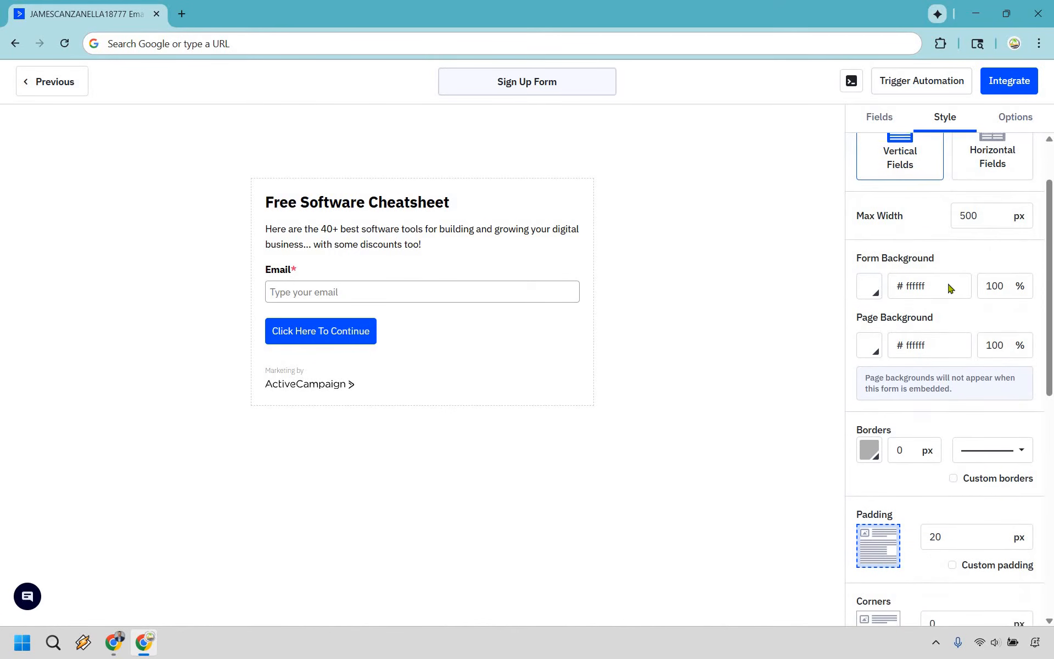
scroll(950, 288, down, 7)
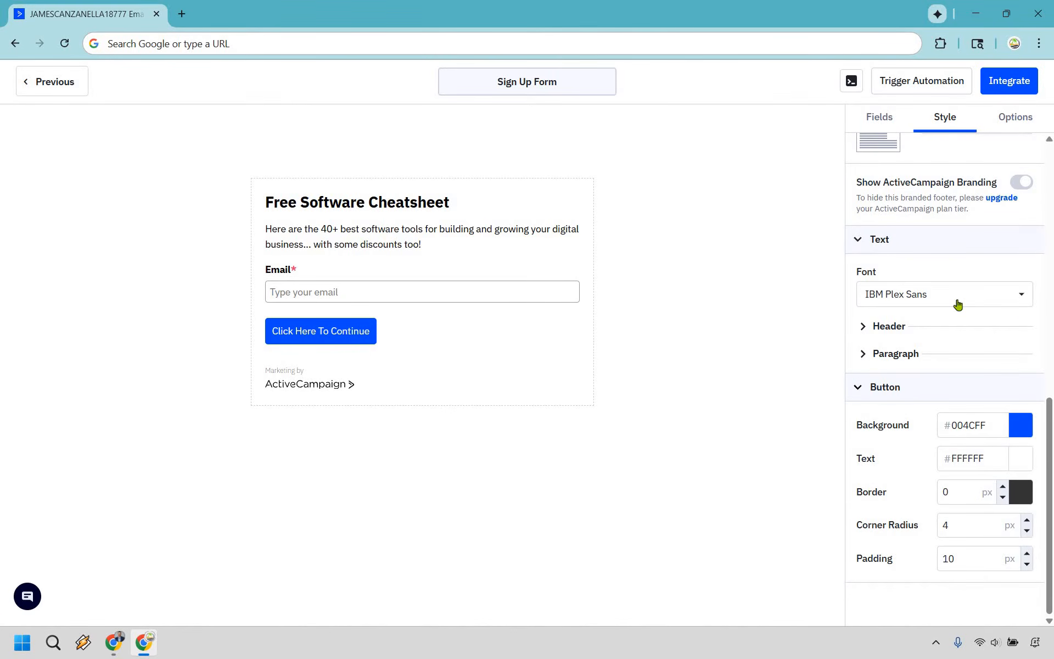
scroll(959, 303, up, 9)
scroll(988, 304, down, 8)
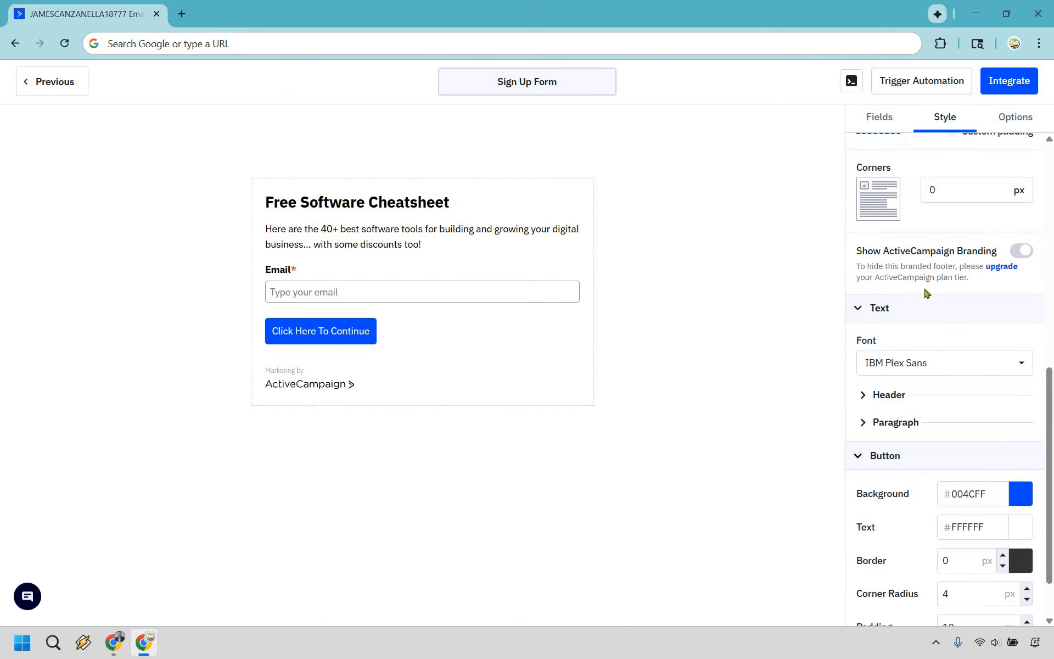
scroll(989, 182, up, 8)
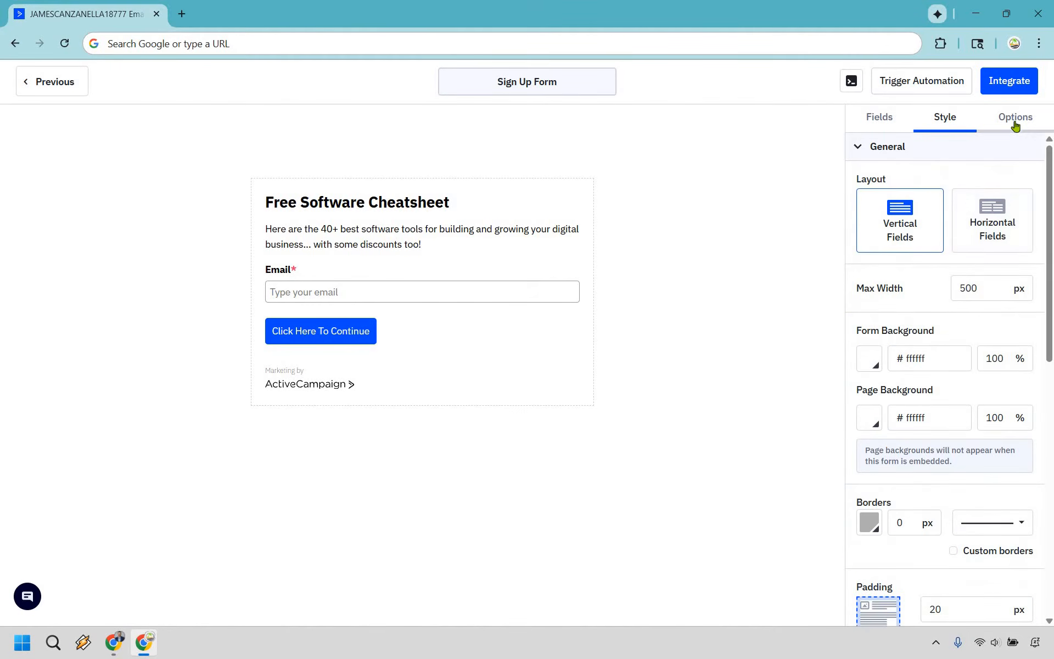
Set the form's on-submit behaviour to Open URL.
click(1015, 123)
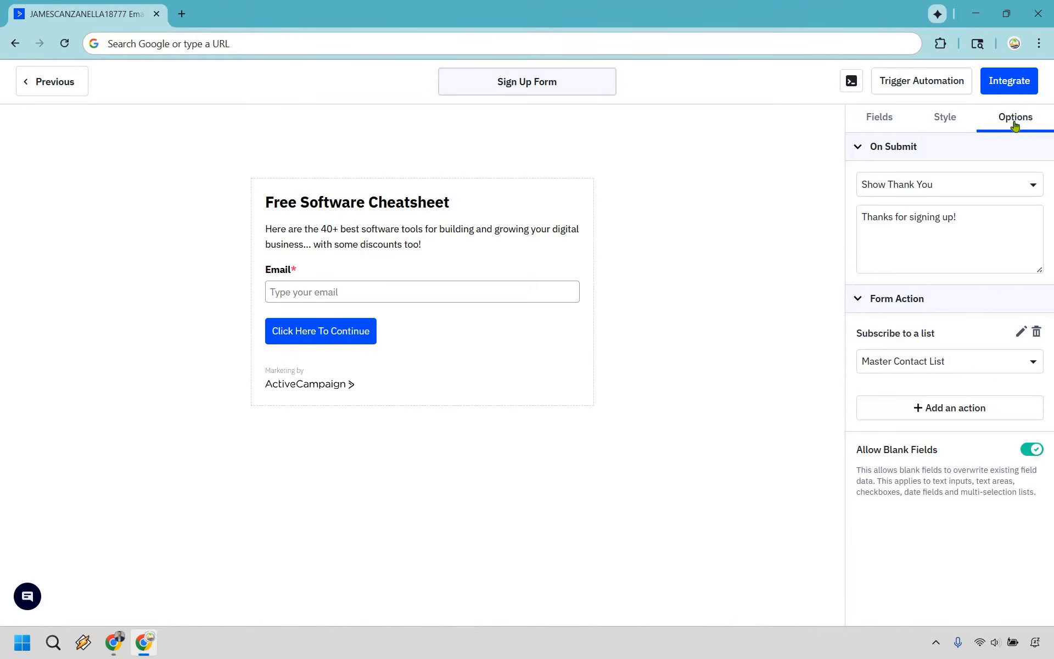
click(954, 191)
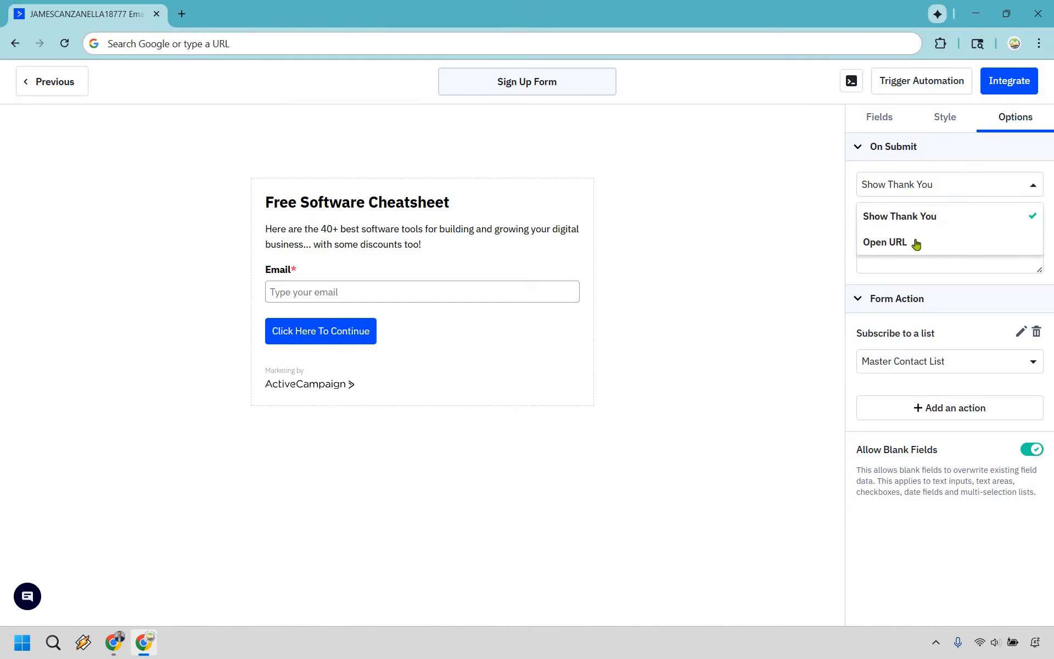
click(916, 243)
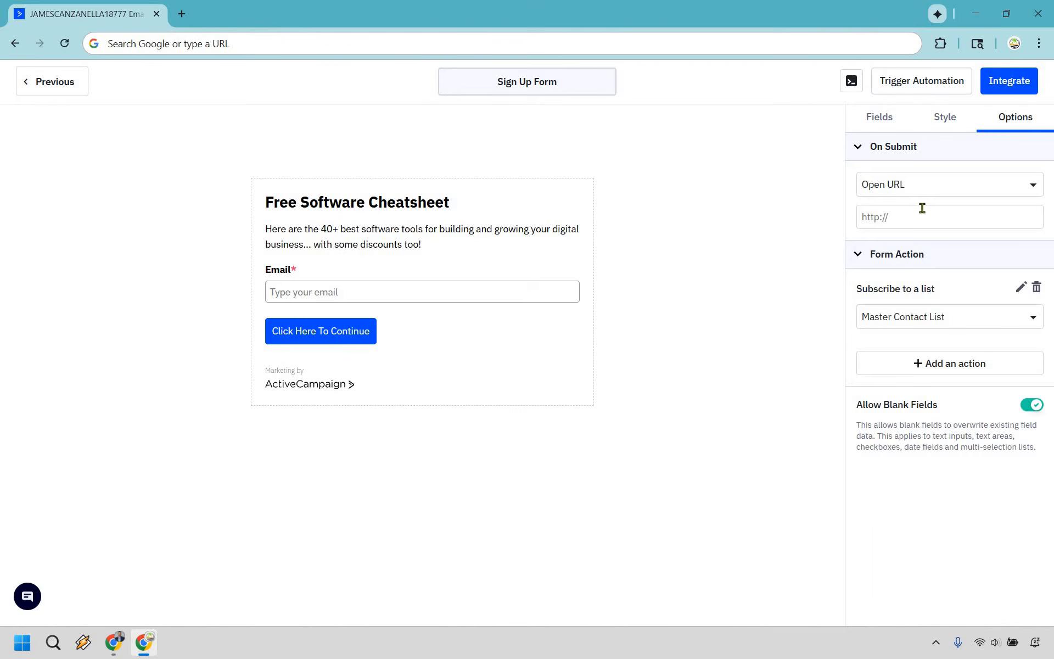
Set the on-submit behaviour to Show Thank You with the message "Thanks for signing up, please check your inbox for the free cheatsheet.".
click(950, 184)
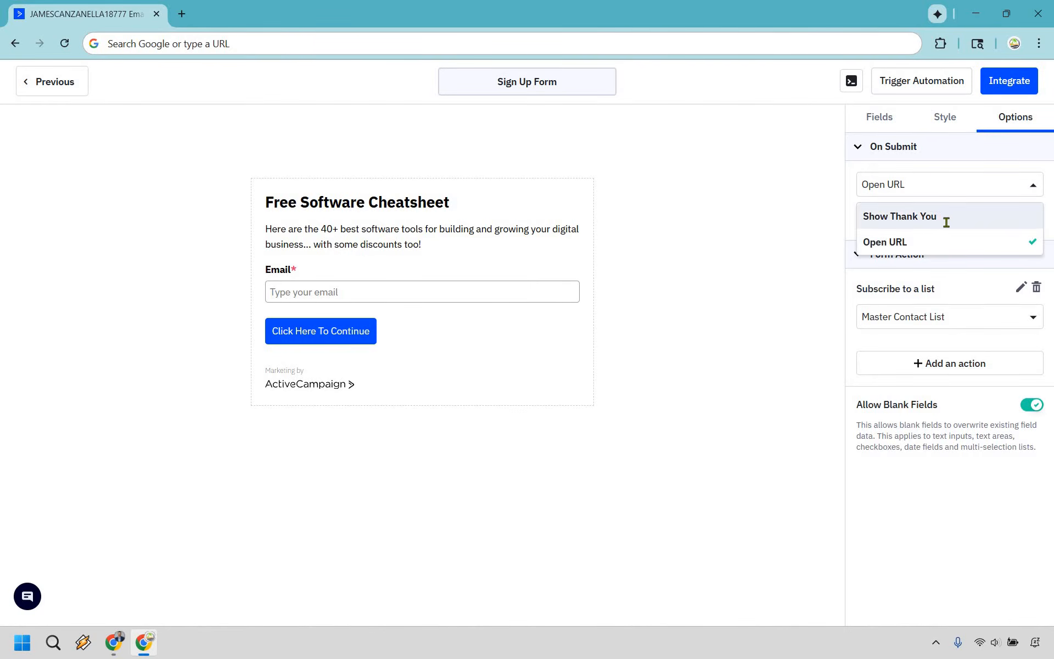
click(946, 215)
click(978, 215)
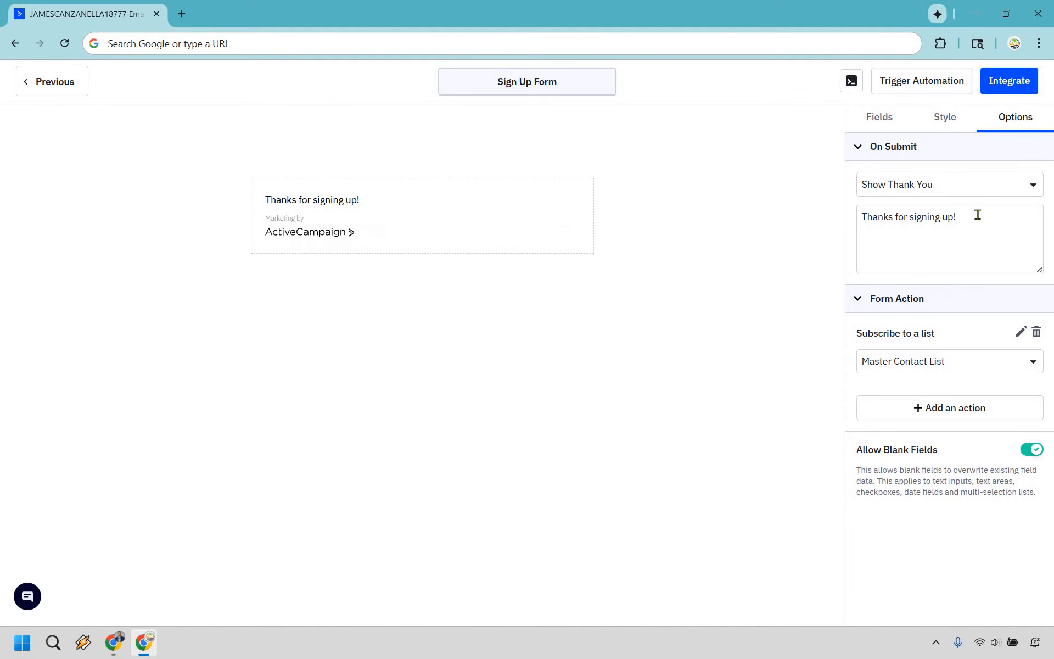
text(, please check your inbox for the free cheatsheet)
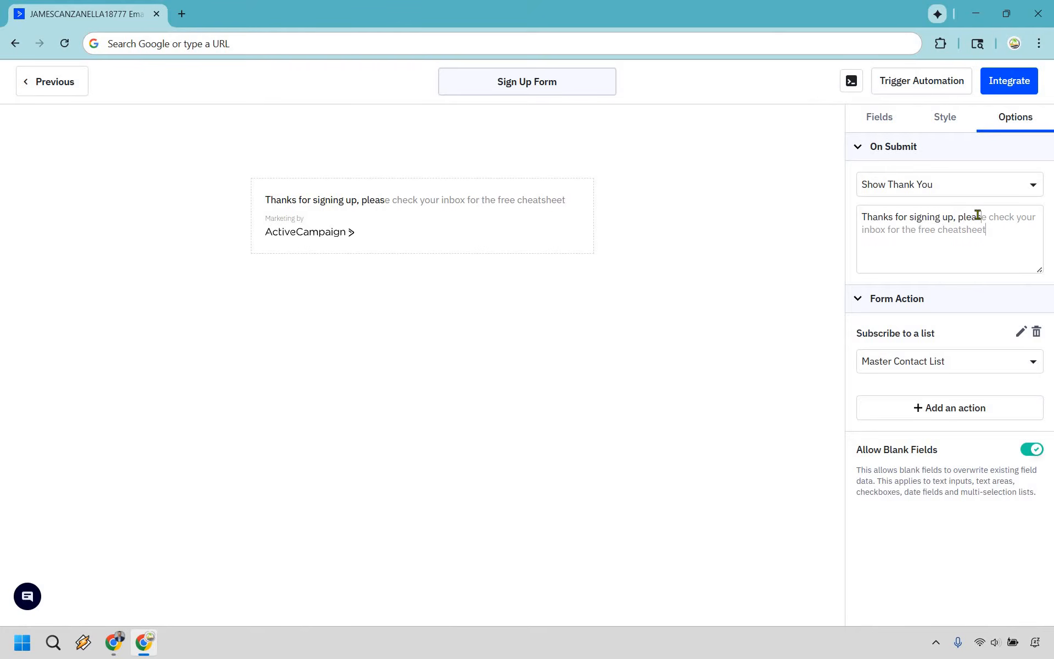
key(Tab)
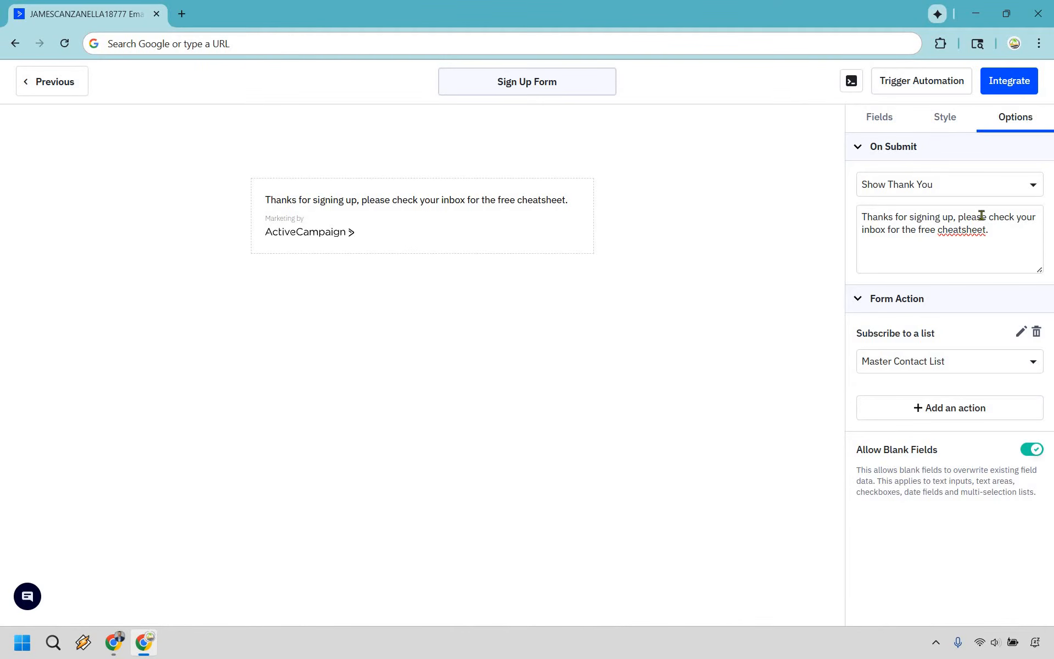
Trigger an automation from the Sign Up Form and add a Send an email action that uses a newly created email.
click(877, 118)
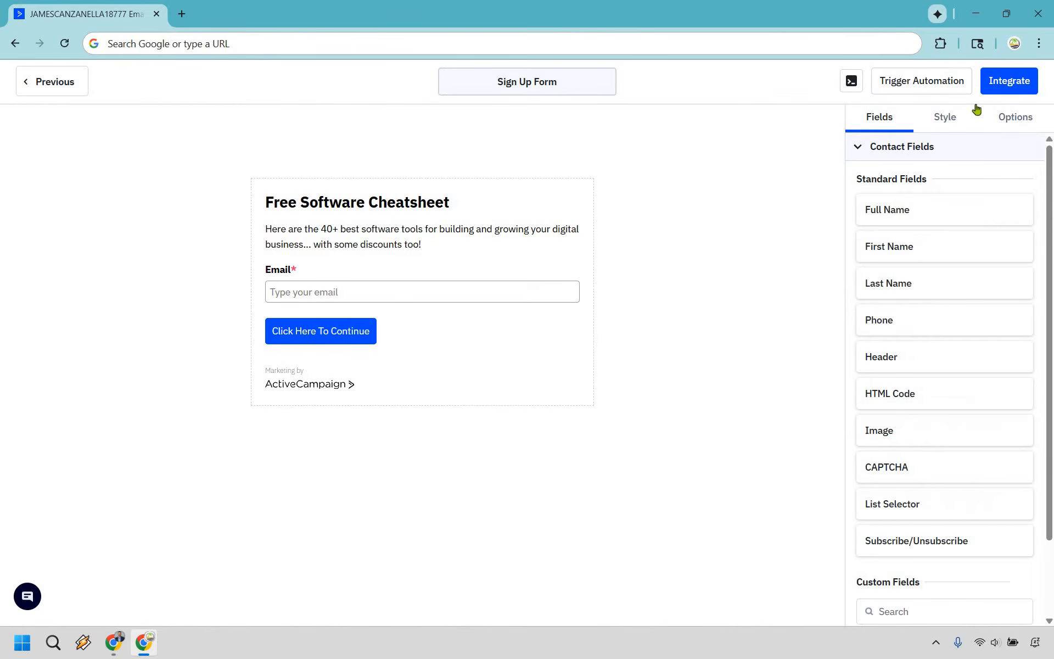
click(916, 83)
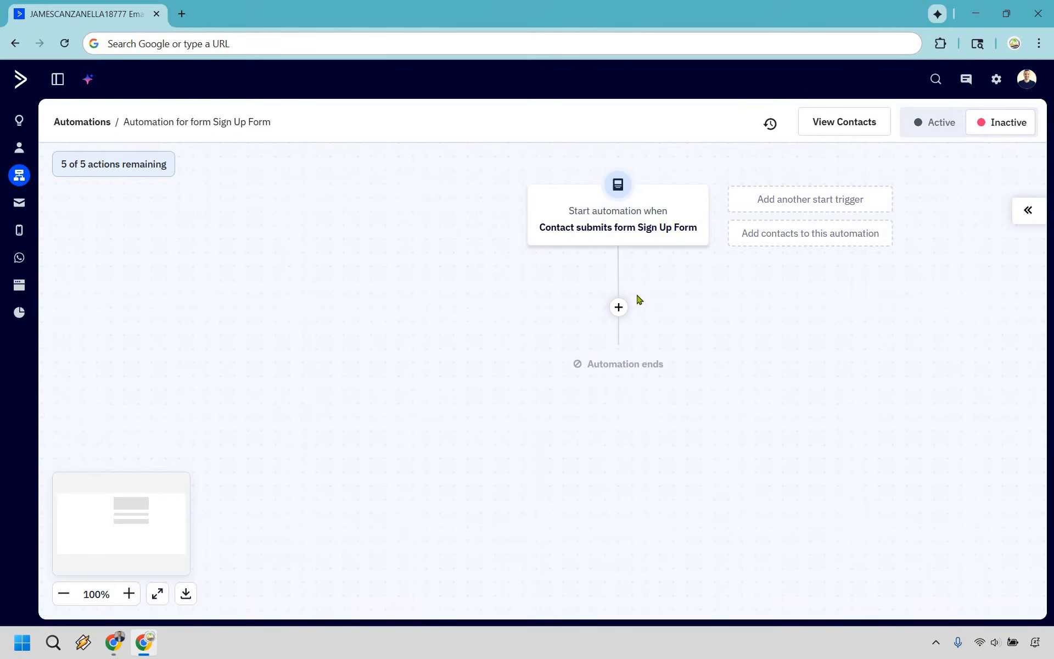
mouse_move(635, 238)
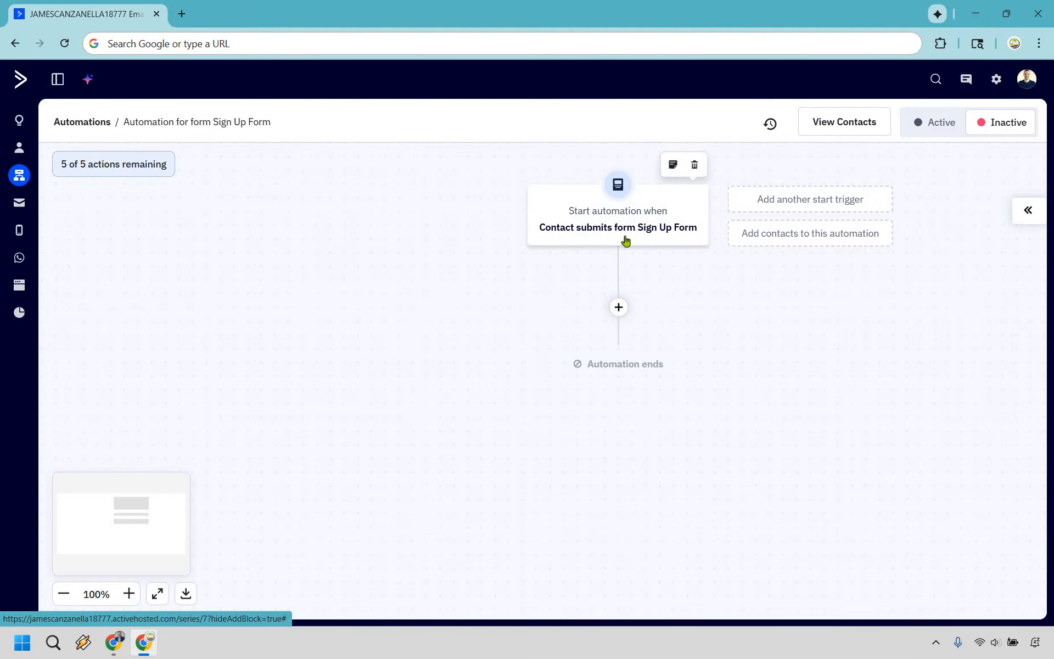
click(619, 308)
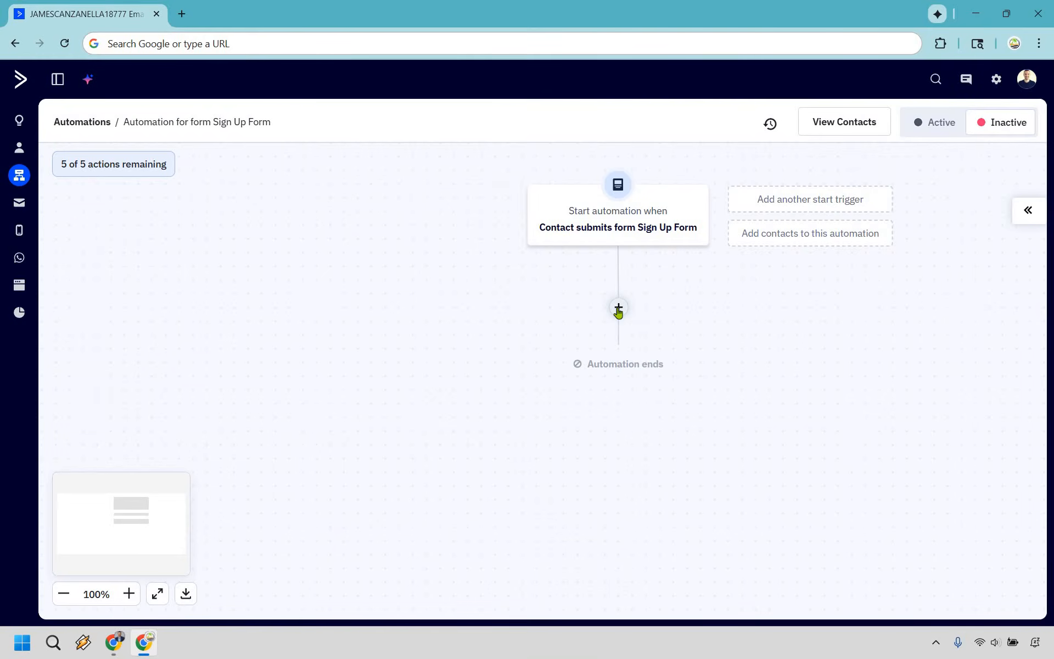
click(618, 309)
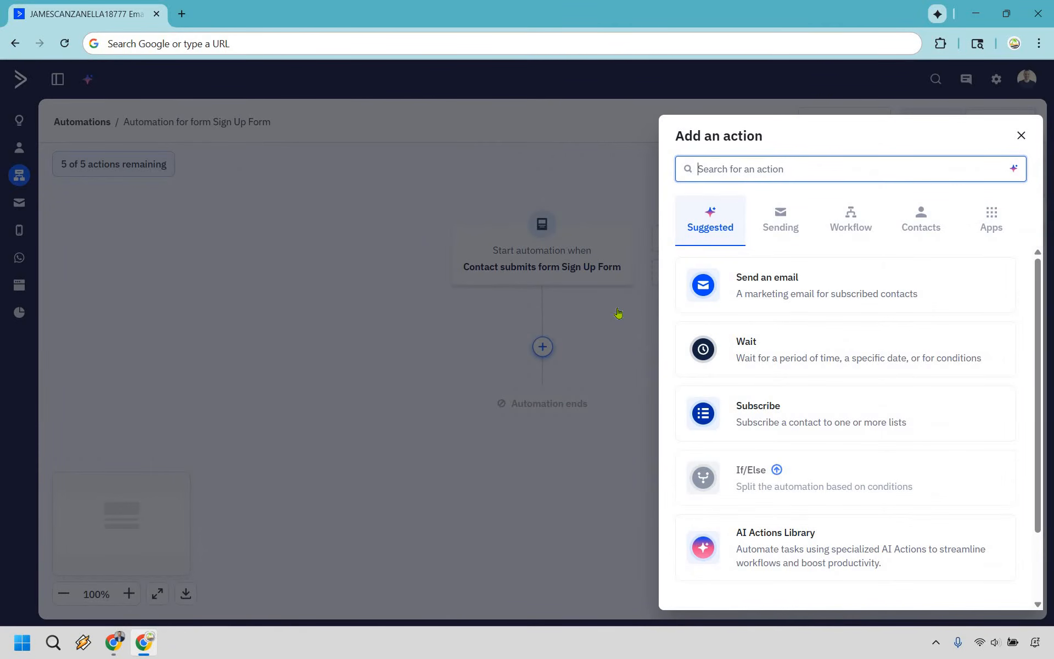
click(810, 284)
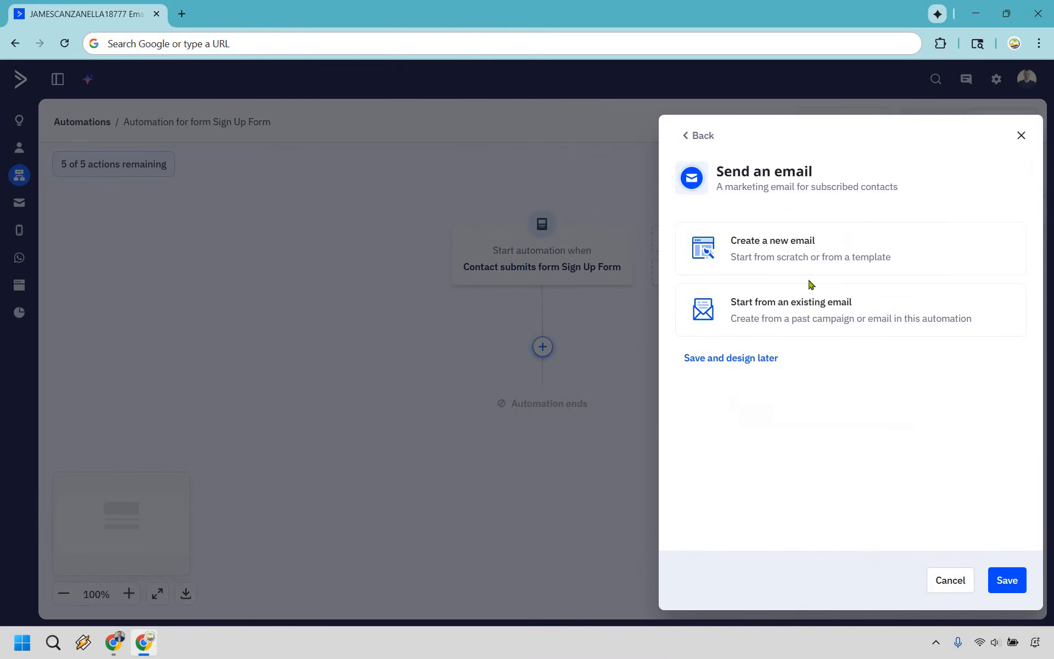
click(802, 248)
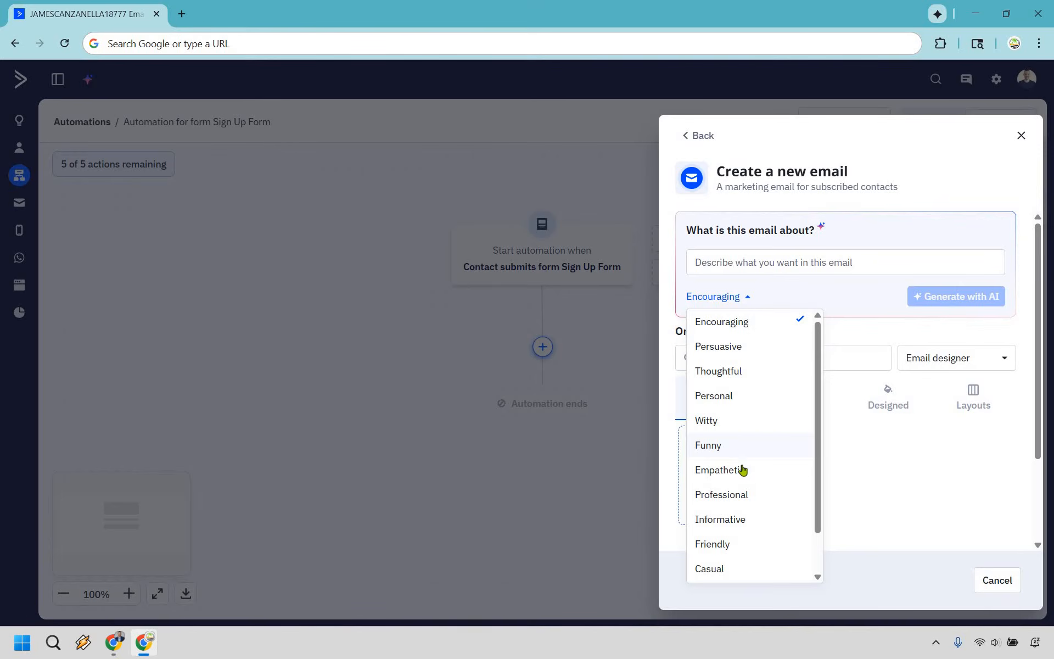
Review the AI writing tone options and the Basic, Designed and Layouts template categories for the new email.
scroll(743, 537, down, 1)
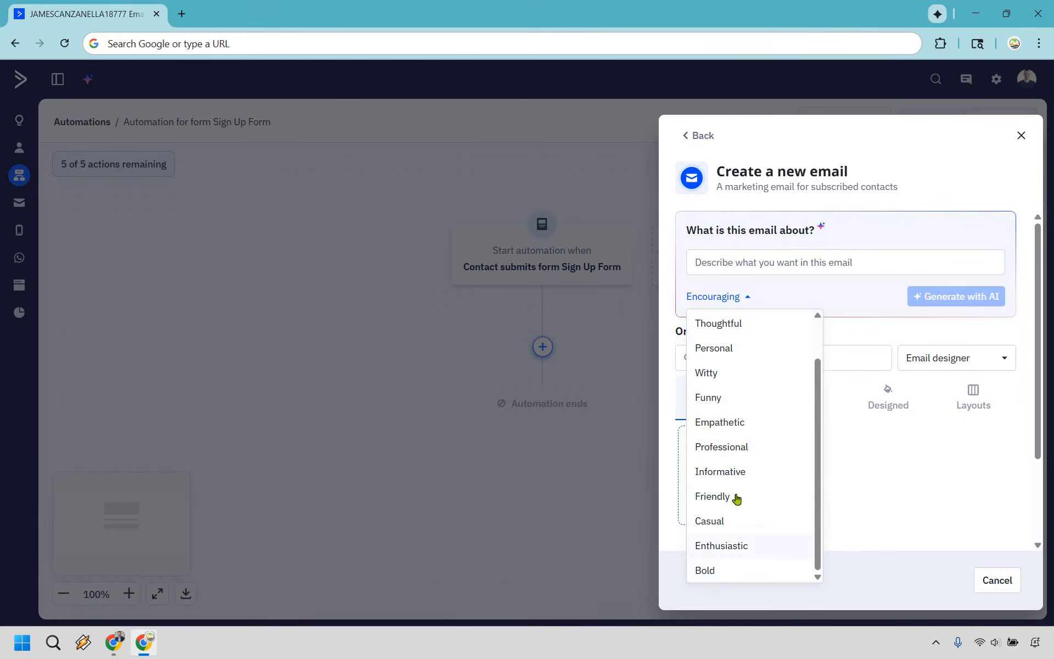
scroll(783, 399, up, 1)
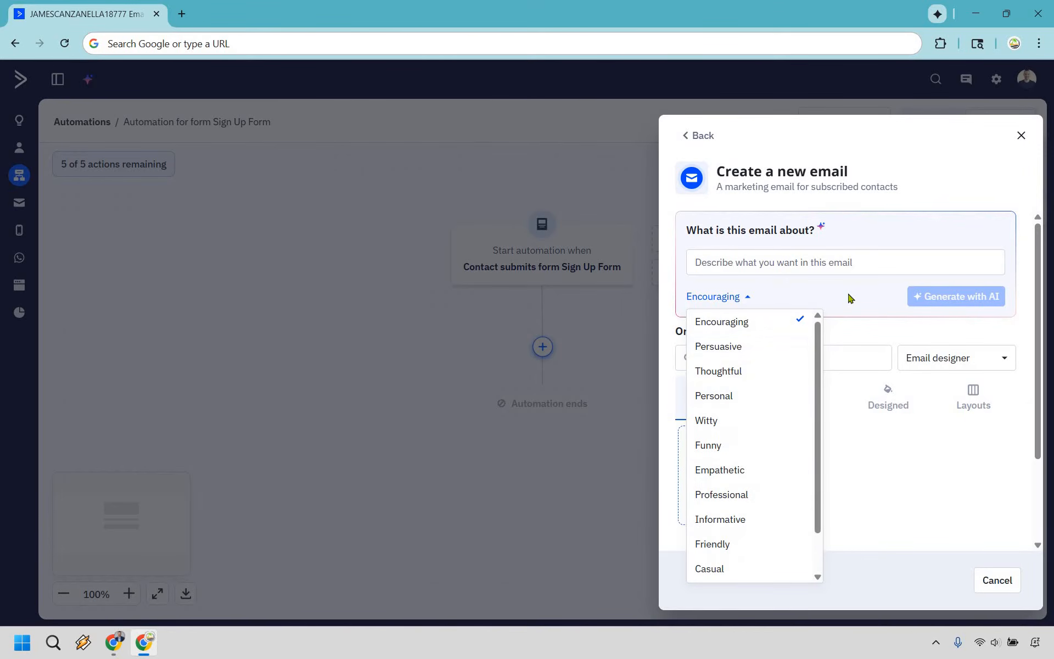
click(850, 297)
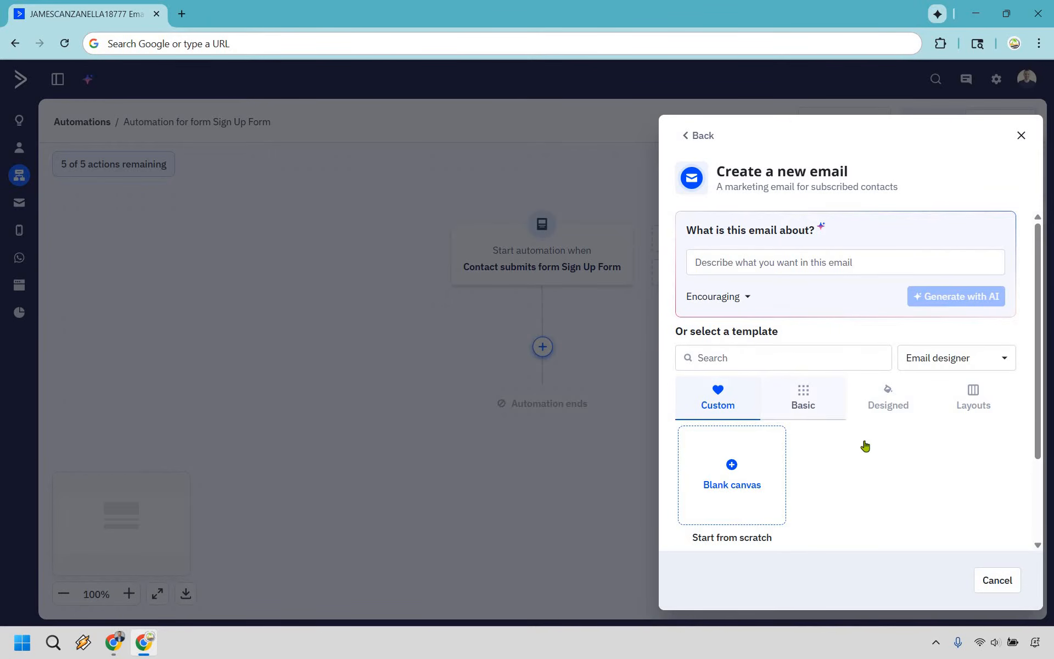
click(810, 403)
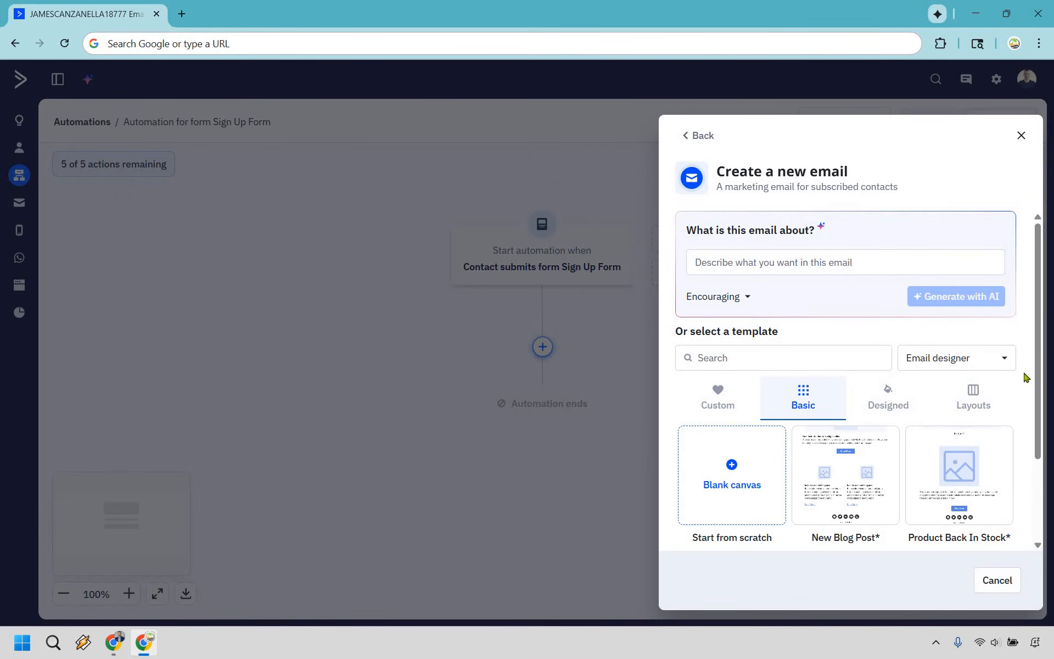
scroll(1027, 379, down, 2)
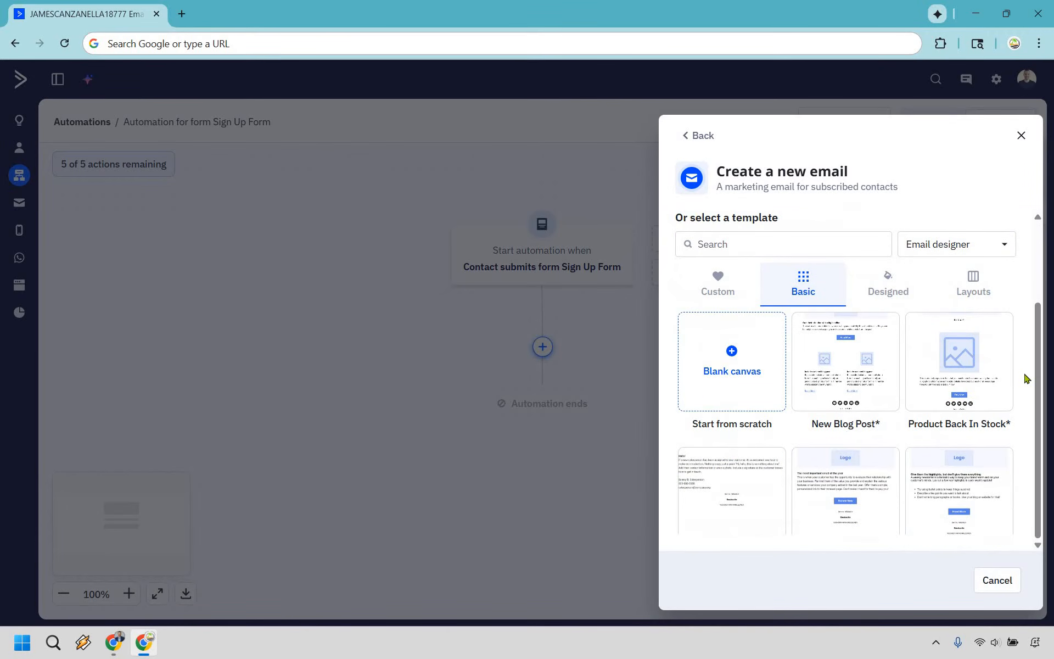
scroll(1027, 379, up, 2)
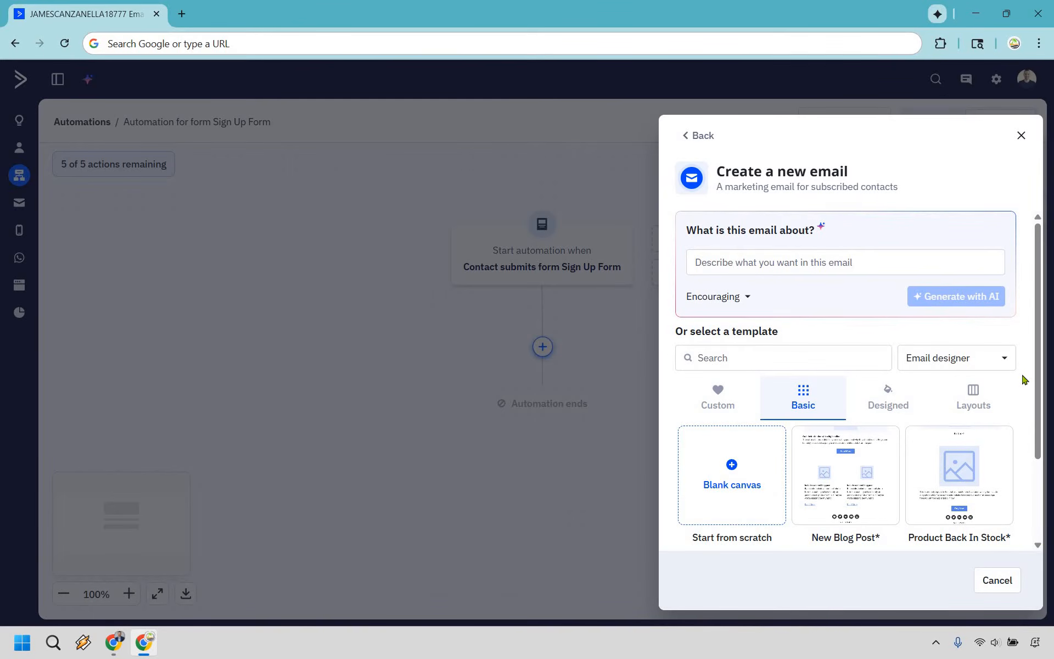
click(888, 396)
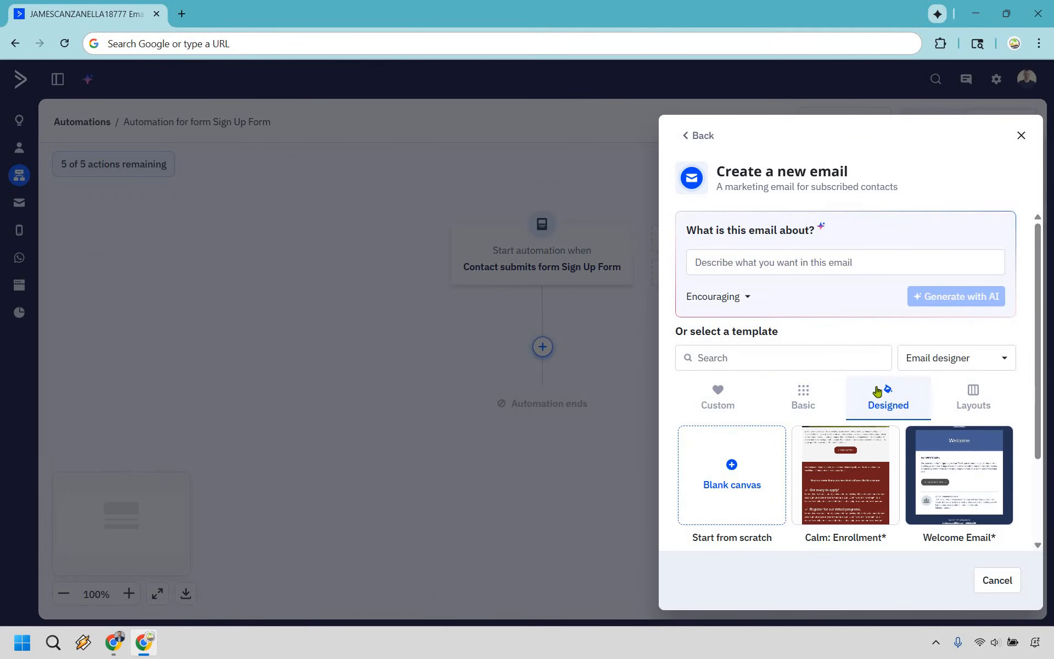
click(978, 397)
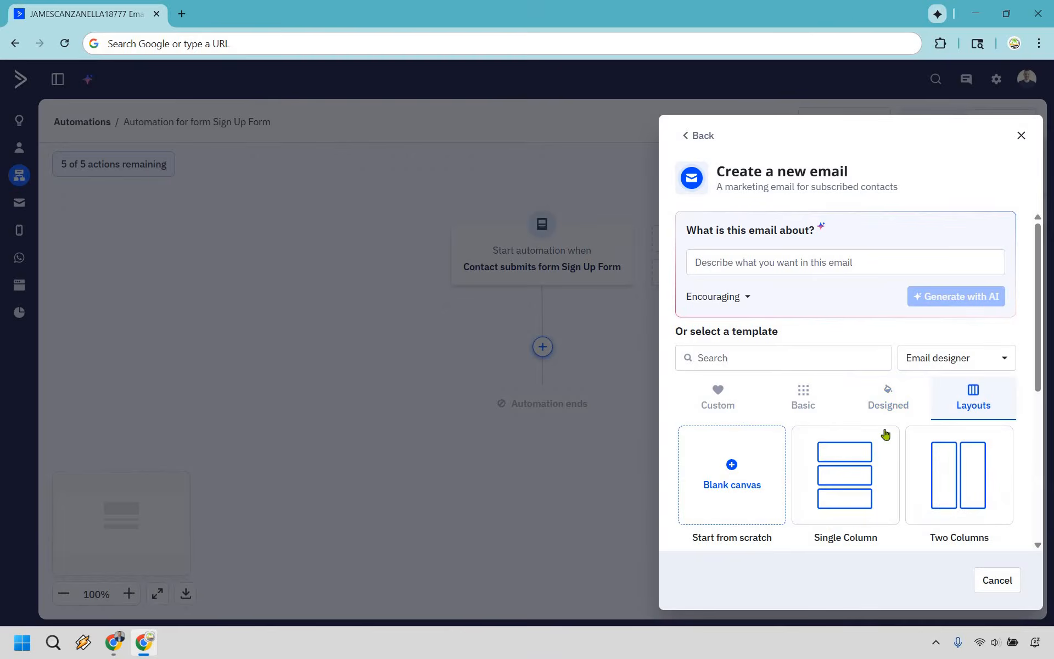
scroll(882, 410, down, 4)
scroll(882, 410, up, 5)
click(876, 409)
Select the text-only letter template from the Basic category for the new email.
click(810, 397)
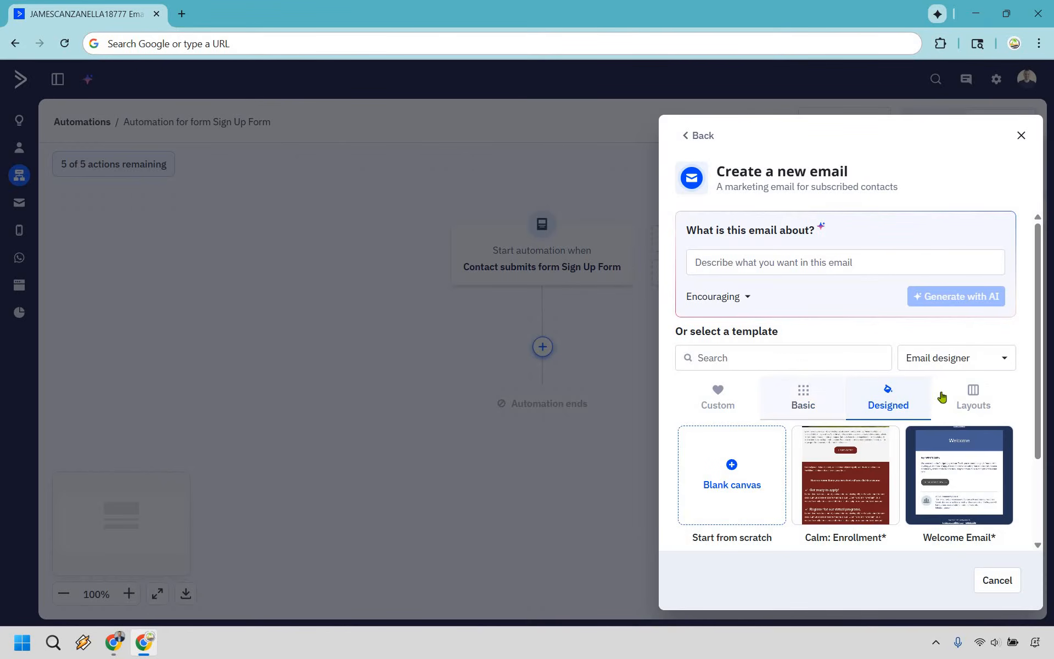
scroll(1026, 322, down, 1)
scroll(1024, 322, down, 1)
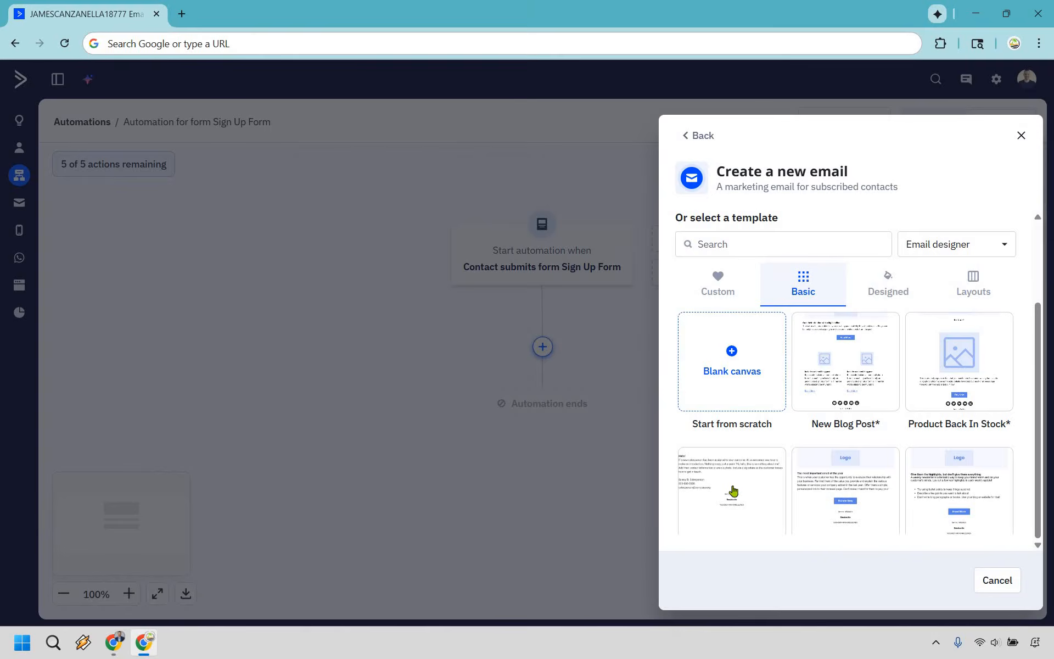
mouse_move(732, 489)
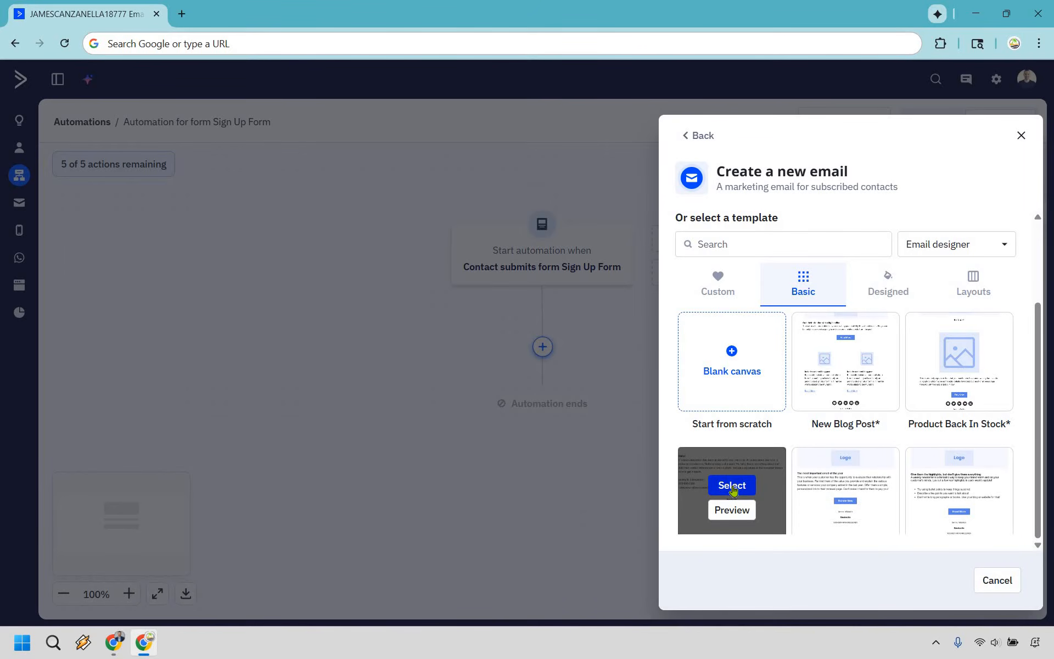
click(733, 485)
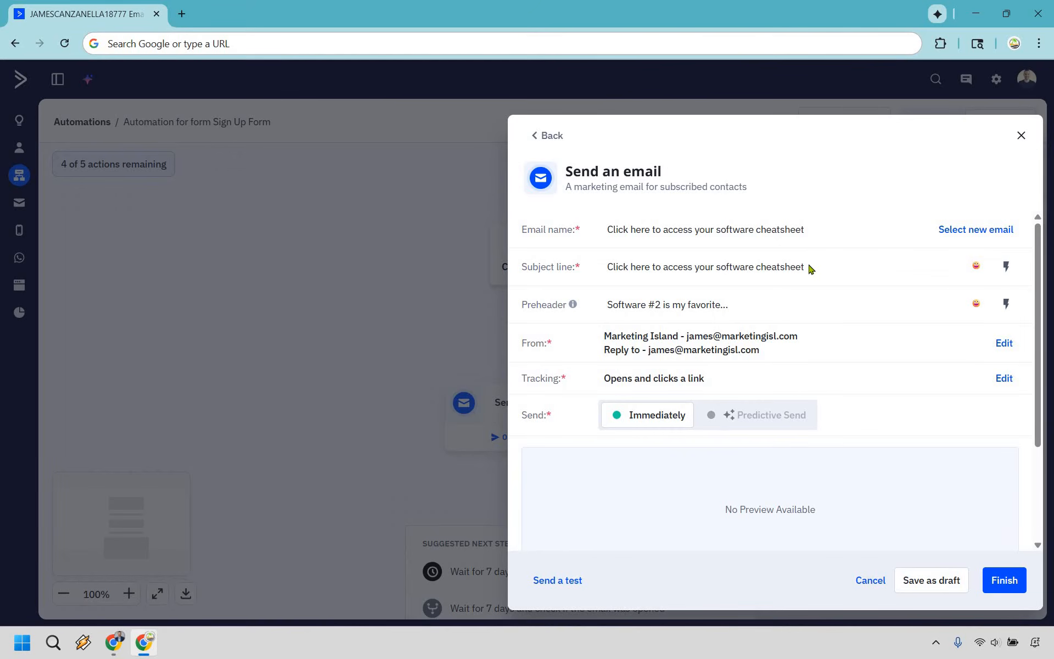
Check the email's send settings and open its design for editing.
mouse_move(575, 305)
scroll(885, 420, down, 2)
mouse_move(843, 359)
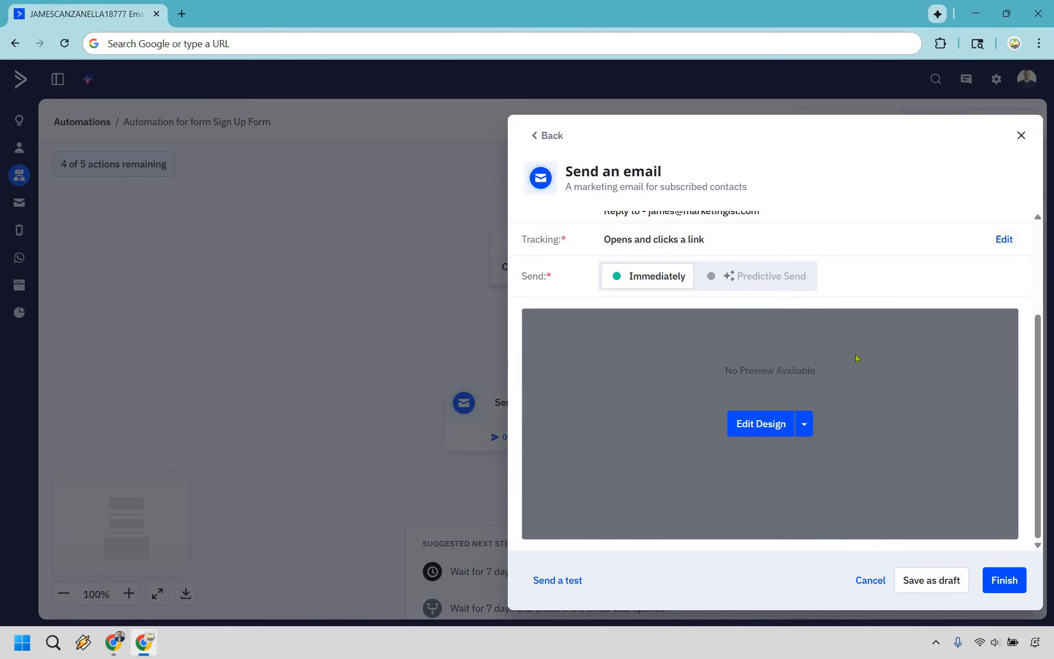
click(759, 424)
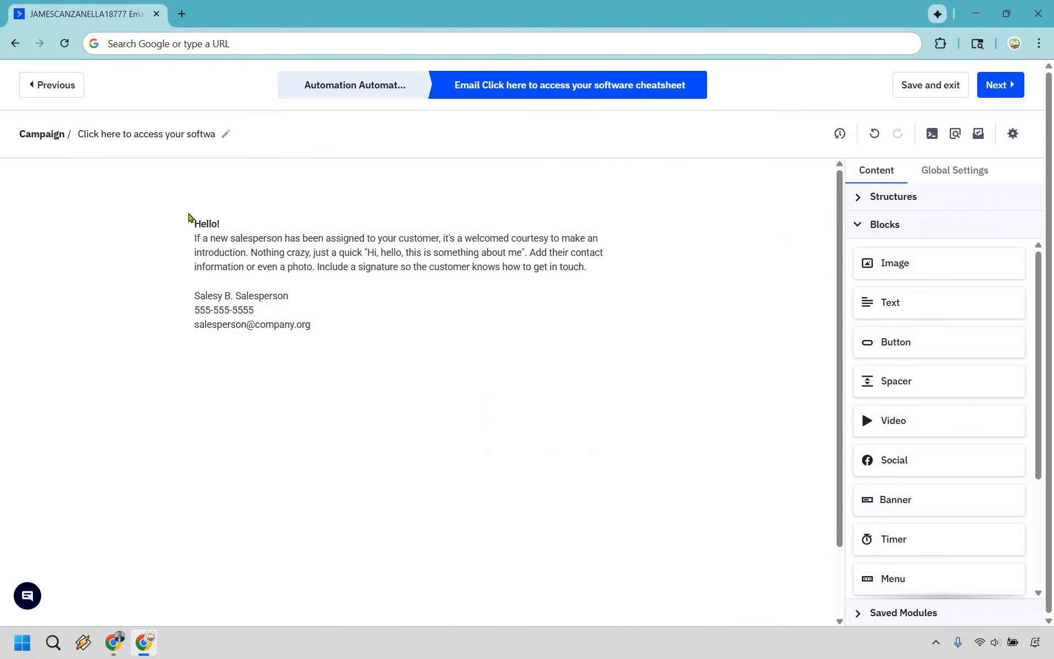
Delete the template's entire placeholder text, including the greeting and the salesperson signature, from the email's text block.
click(219, 256)
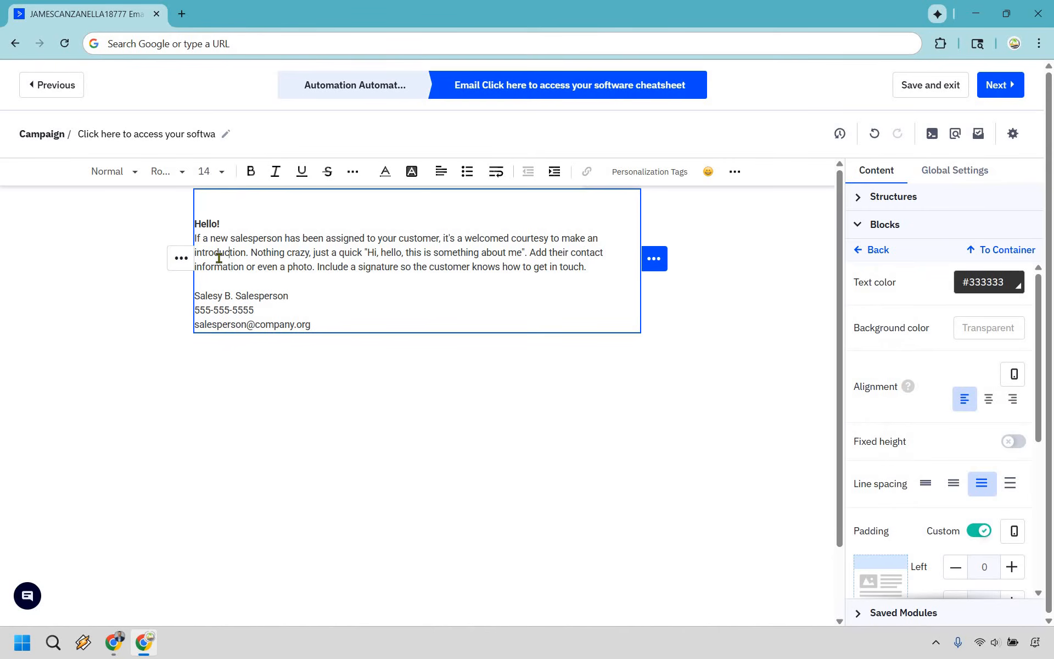
key(BackSpace)
key(BackSpace)
key(BackSpace)
key(BackSpace)
key(BackSpace)
key(BackSpace)
key(BackSpace)
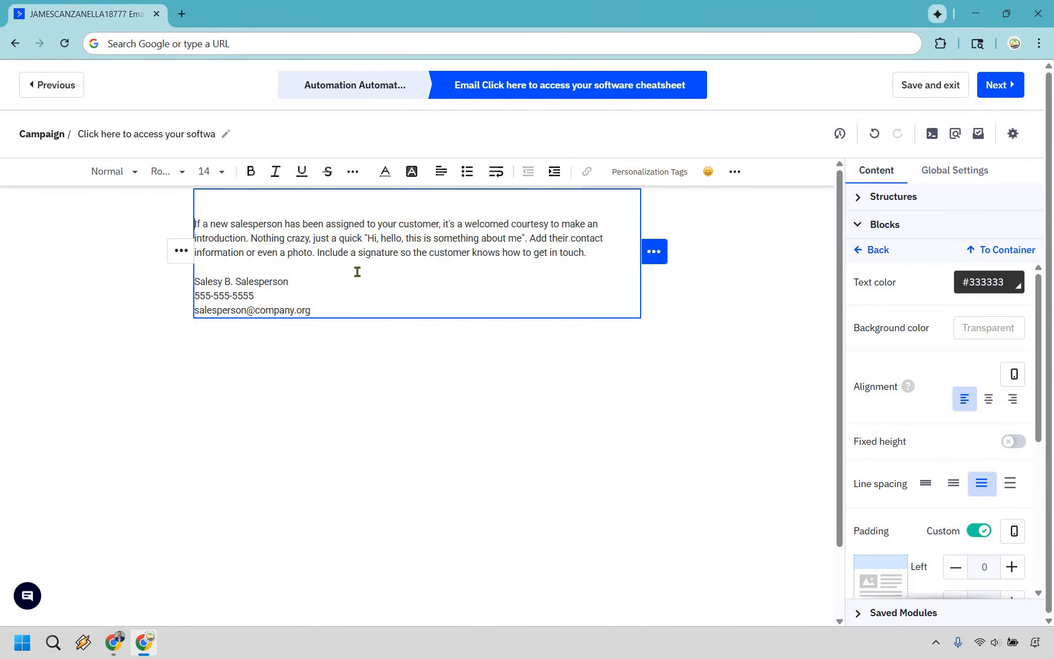
key(ctrl+a)
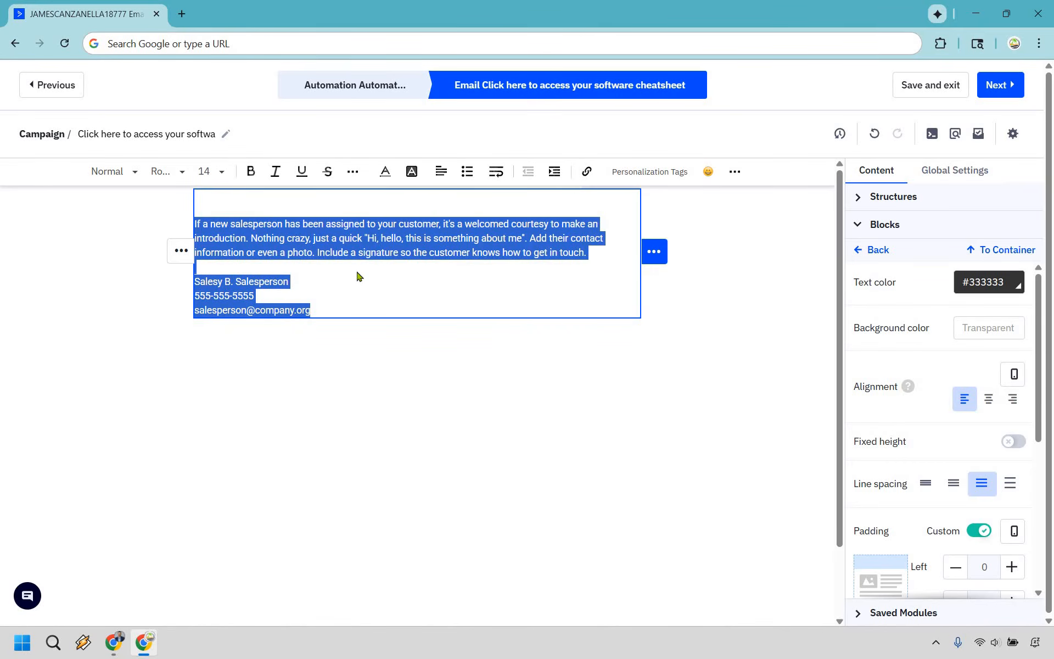
key(BackSpace)
Write the email outline as separate lines: "1) Welcome and congratulate", "2) Download access", "3) Future benefits", "4) Sign off" and "P.S. Maybe".
text(1))
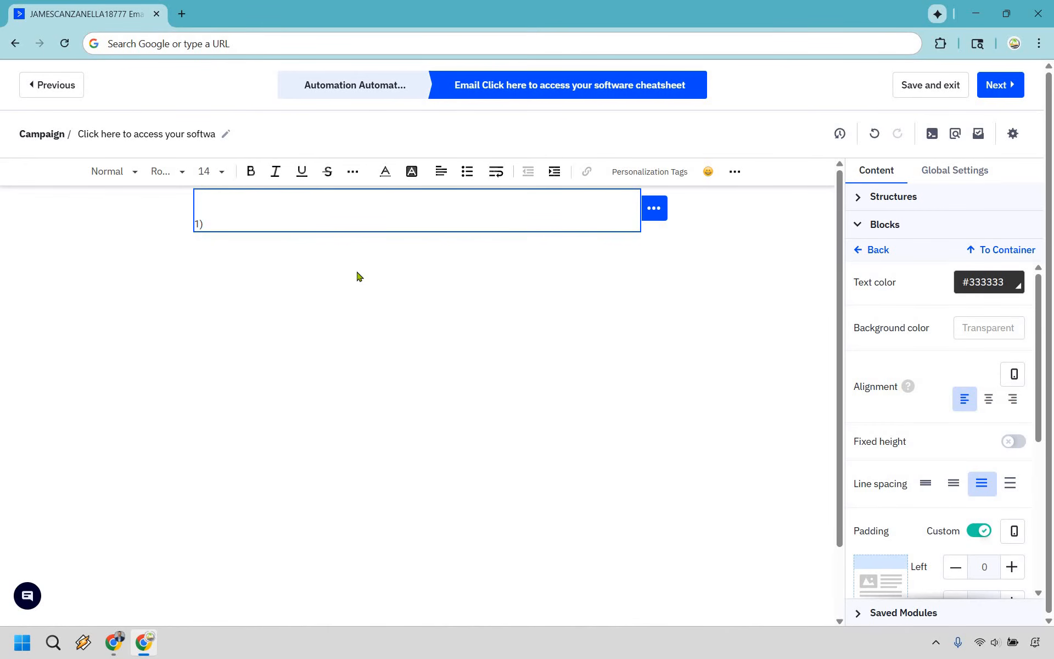
text( Welcome and congratulate)
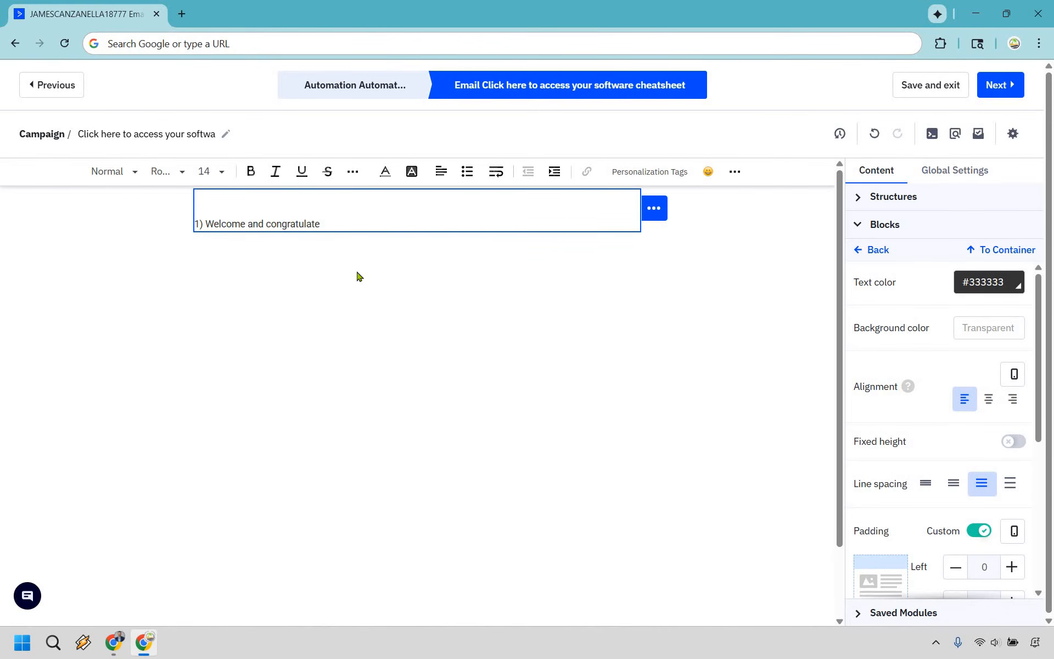
key(Return)
text(2))
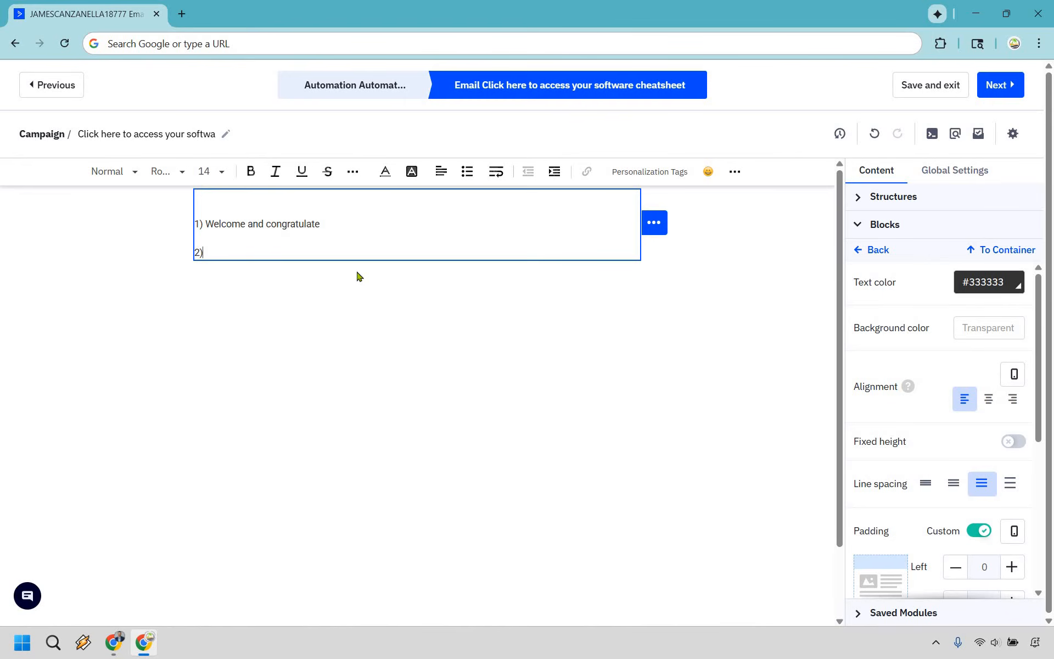
text( Download access)
key(Return)
text(3))
text( Futu)
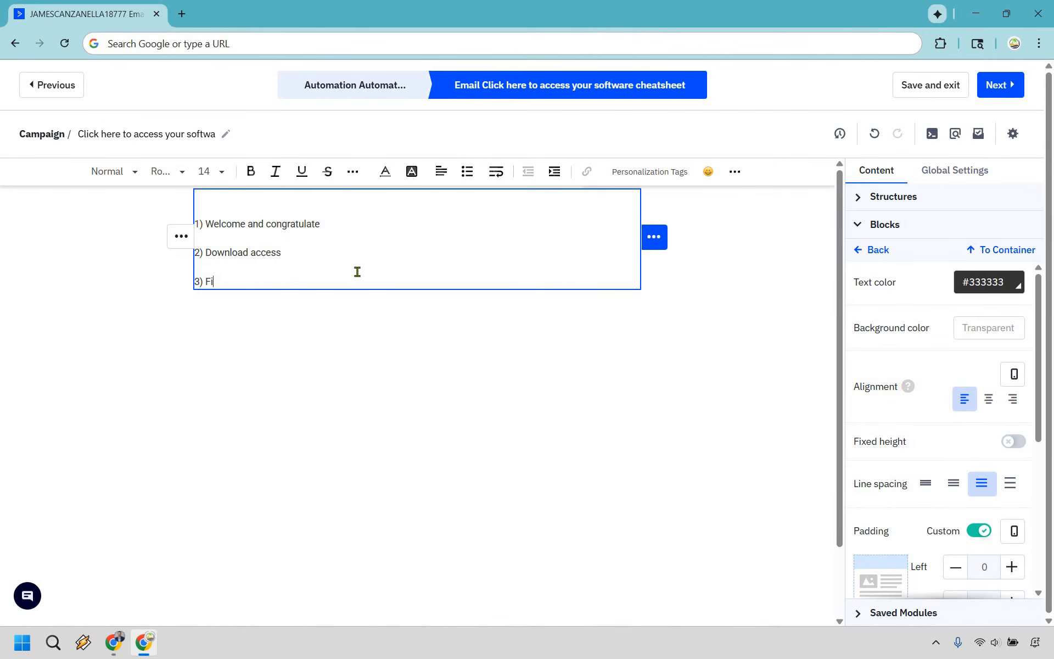
text(re benefits)
key(Return)
text(4) Sign off)
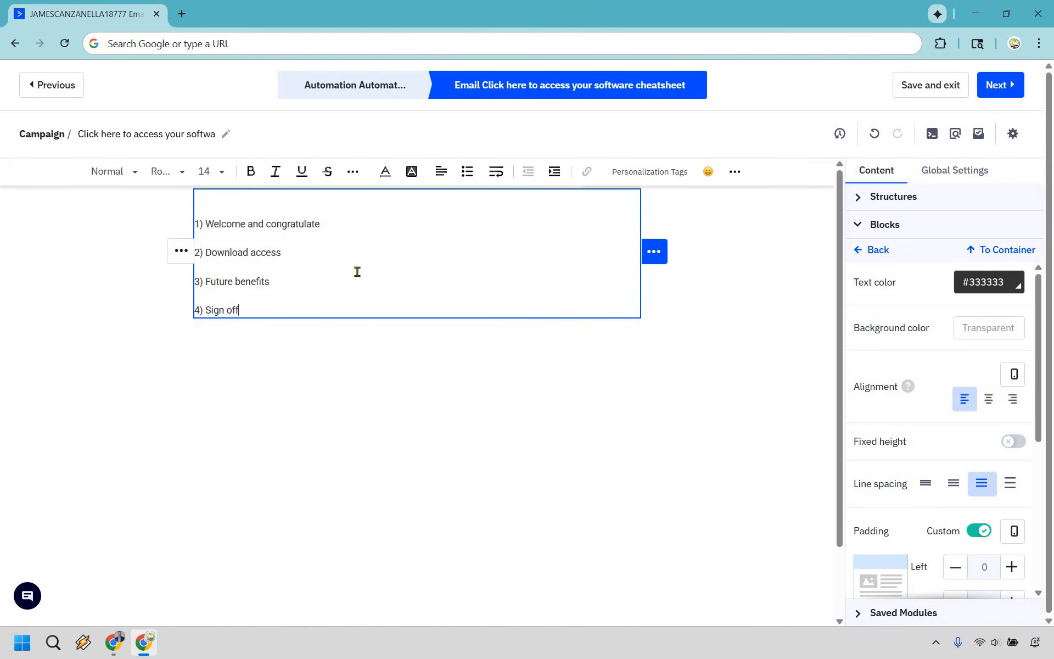
key(Return)
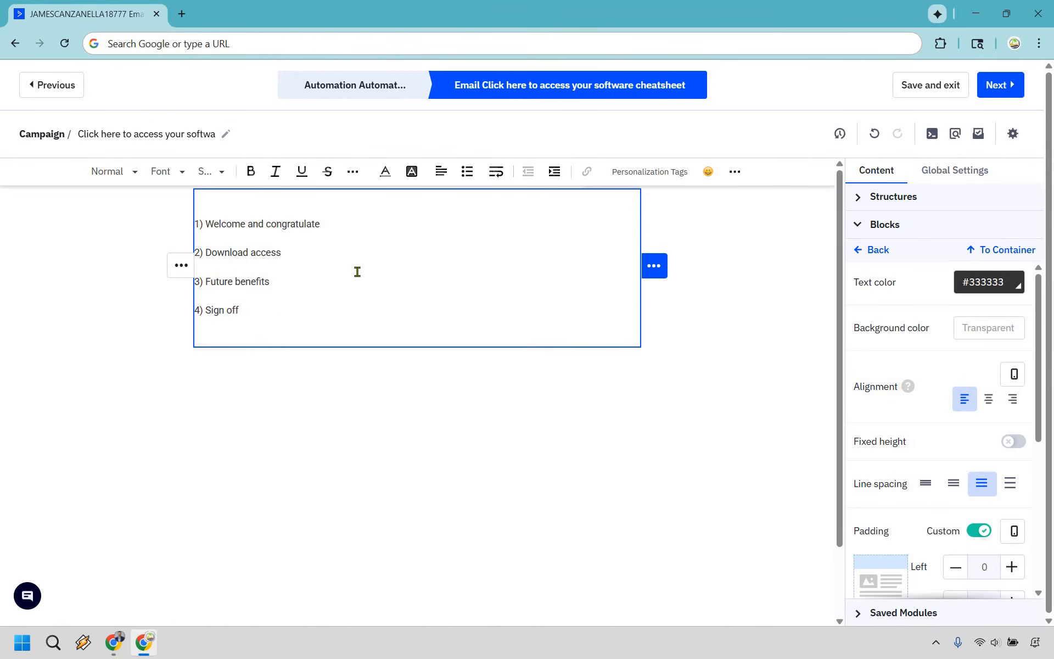
text(P.S. Maybe)
click(378, 463)
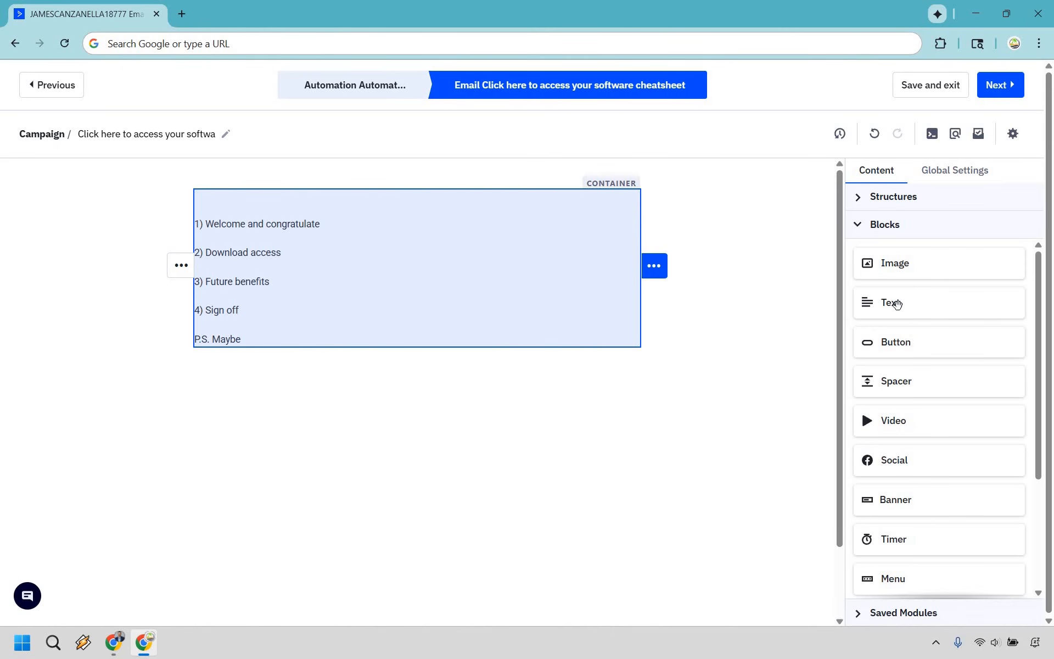
mouse_move(904, 267)
mouse_down()
mouse_move(447, 322)
mouse_move(564, 410)
mouse_move(624, 440)
mouse_move(638, 434)
mouse_up()
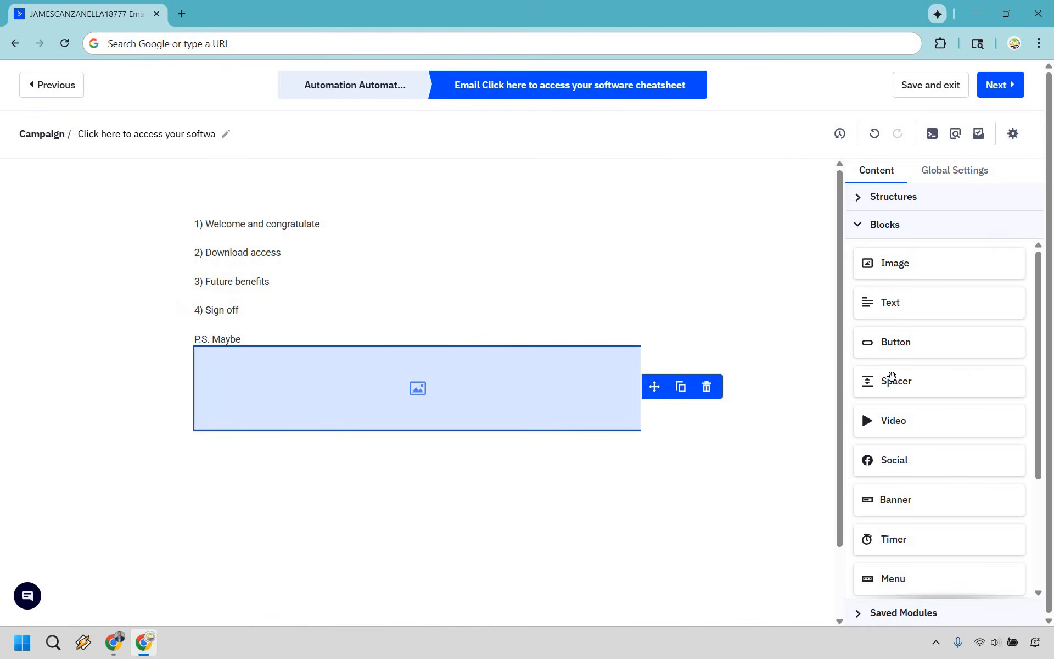
drag(879, 421, 541, 440)
click(874, 137)
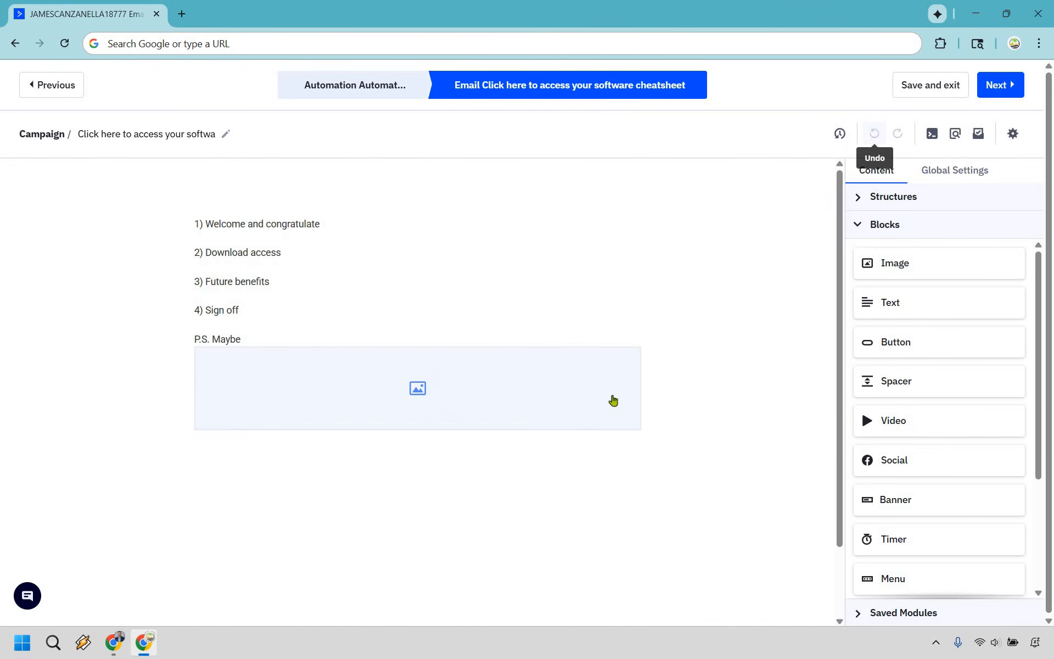
click(613, 401)
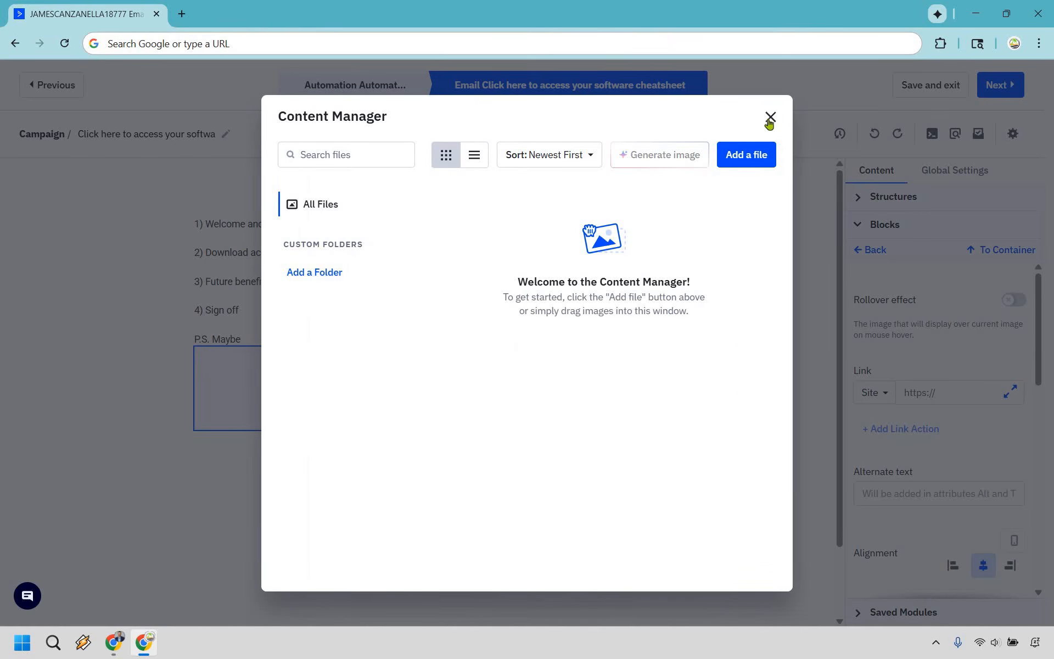
click(771, 118)
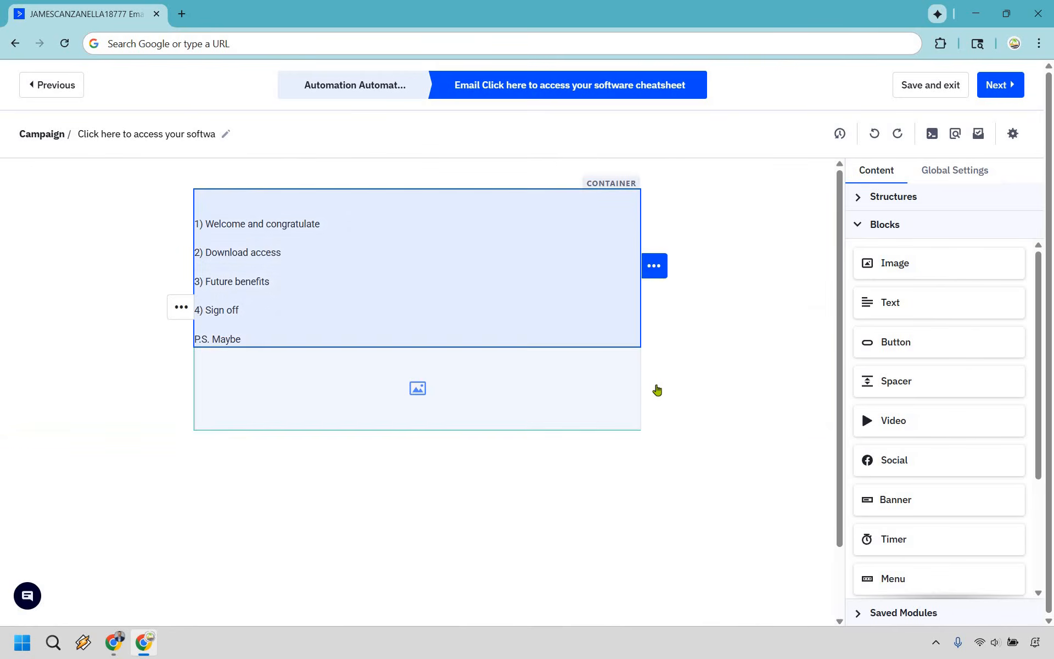
click(708, 392)
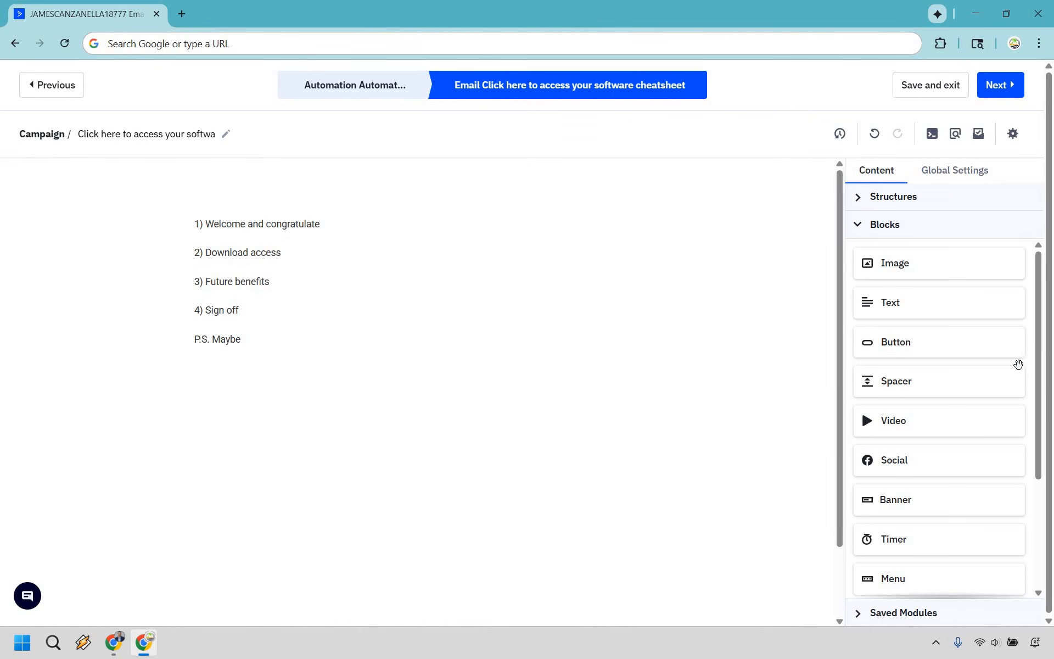
scroll(1019, 379, down, 3)
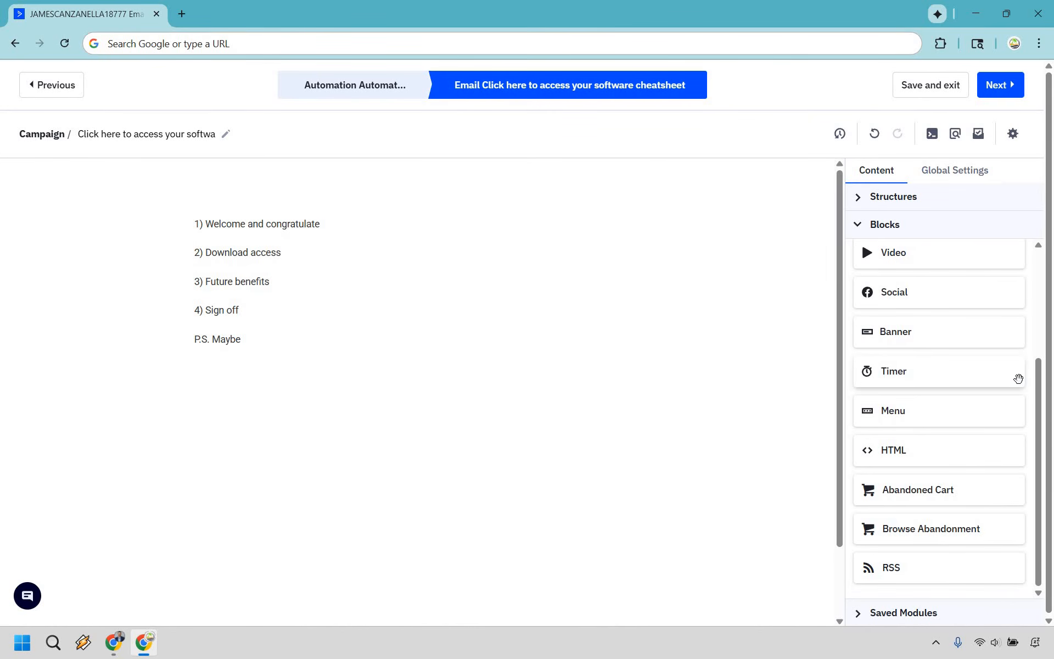
scroll(1019, 379, up, 3)
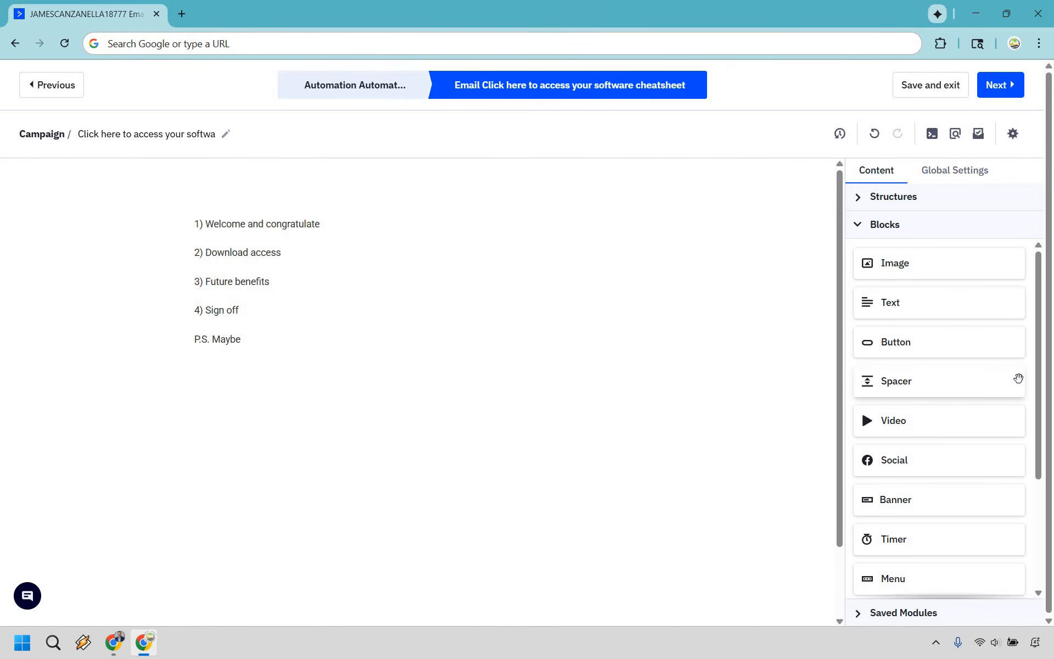
click(480, 292)
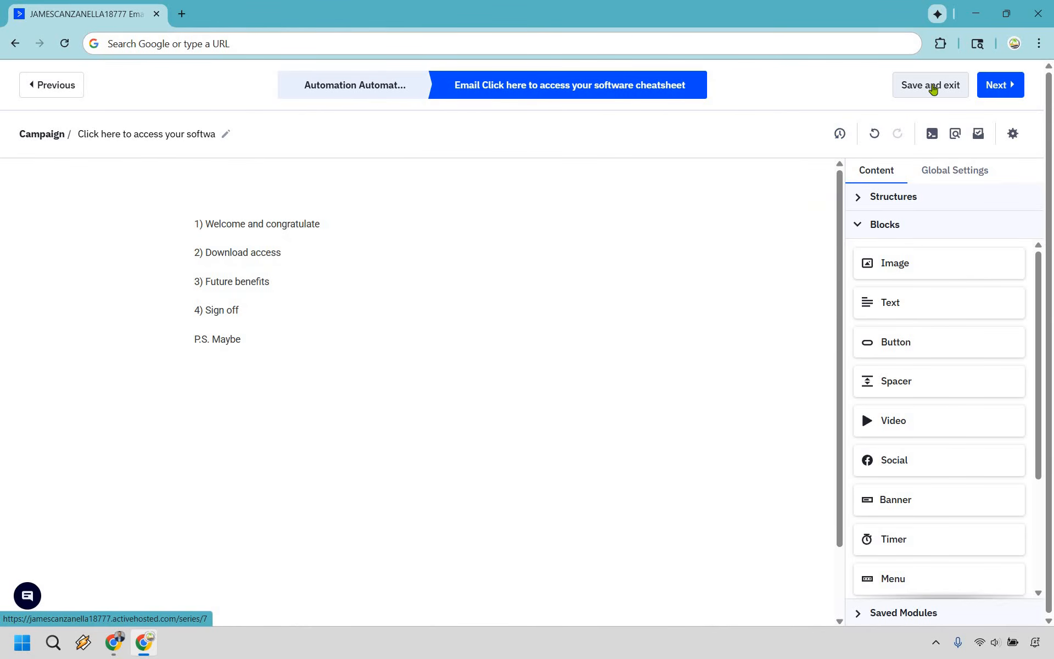
Save and exit the email design, check the email's send settings and preview, and finish the send-email action.
click(933, 89)
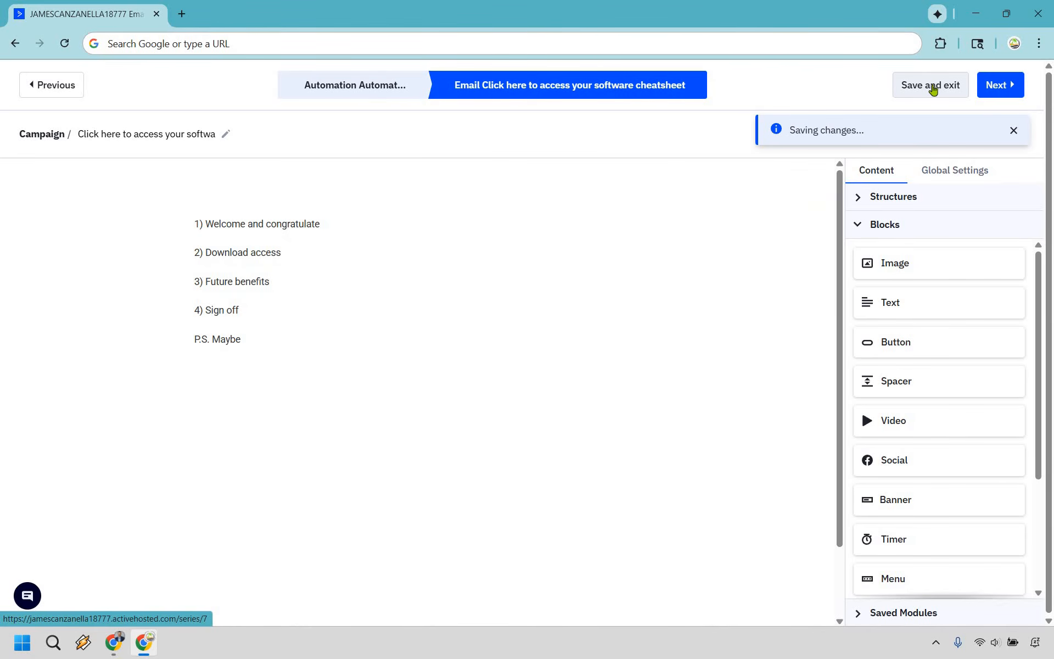
scroll(751, 270, down, 1)
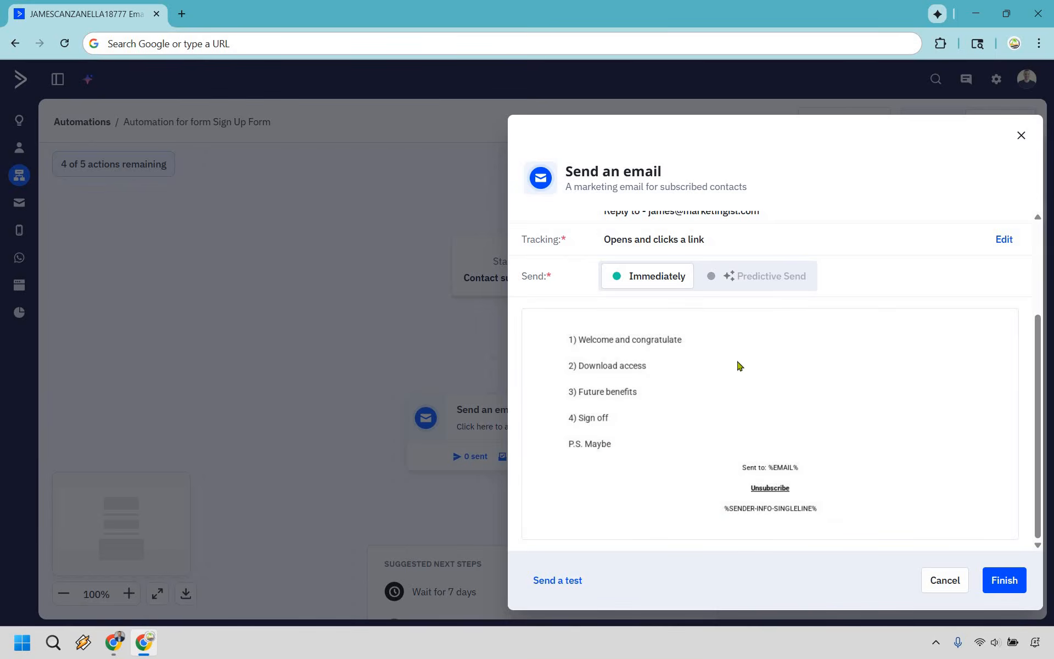
scroll(835, 300, up, 3)
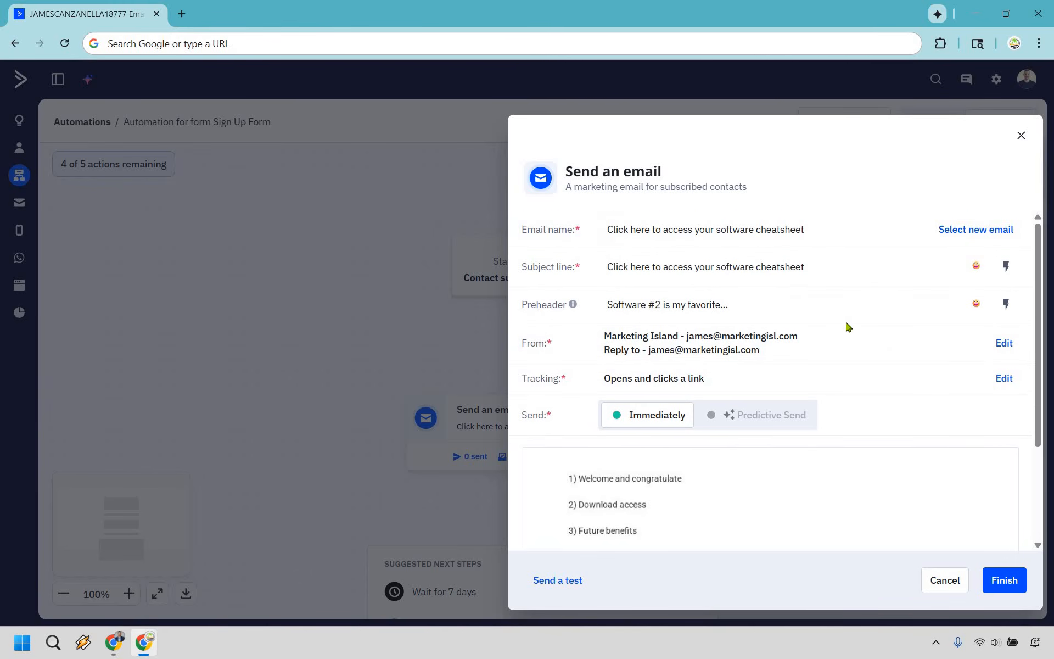
click(1014, 581)
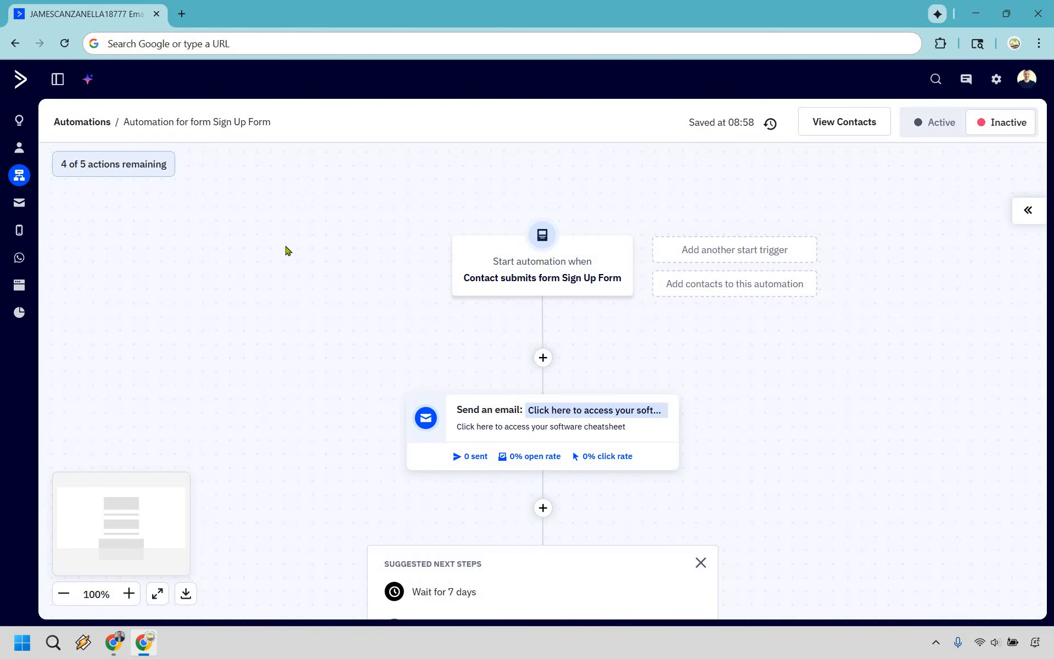
Dismiss the suggested next steps below the email action and set the automation to Active.
scroll(289, 406, down, 1)
scroll(385, 401, down, 1)
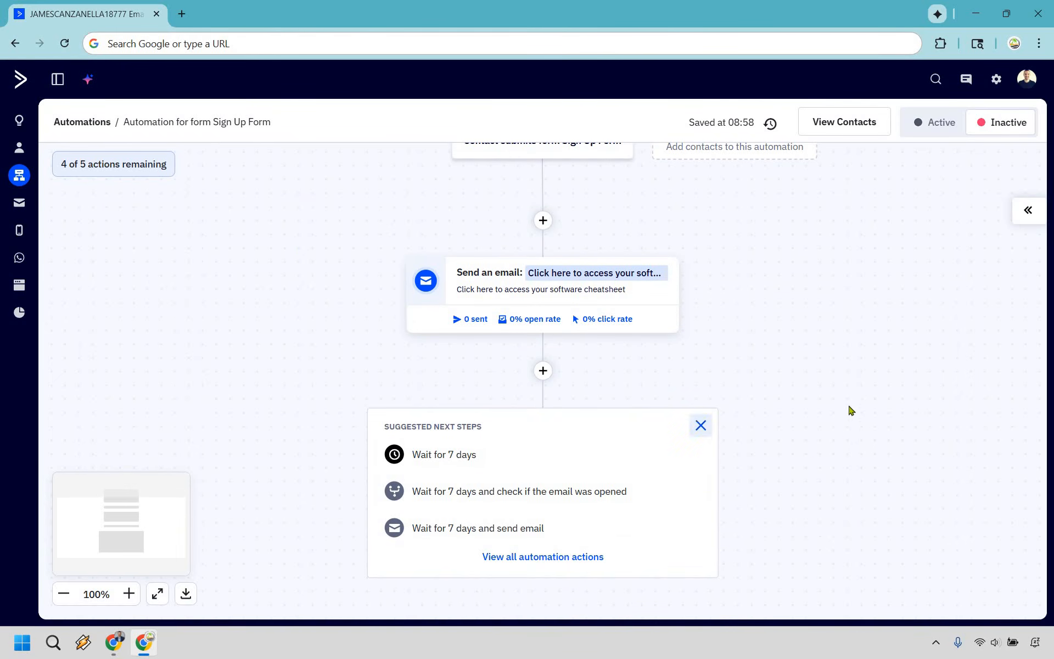
click(693, 434)
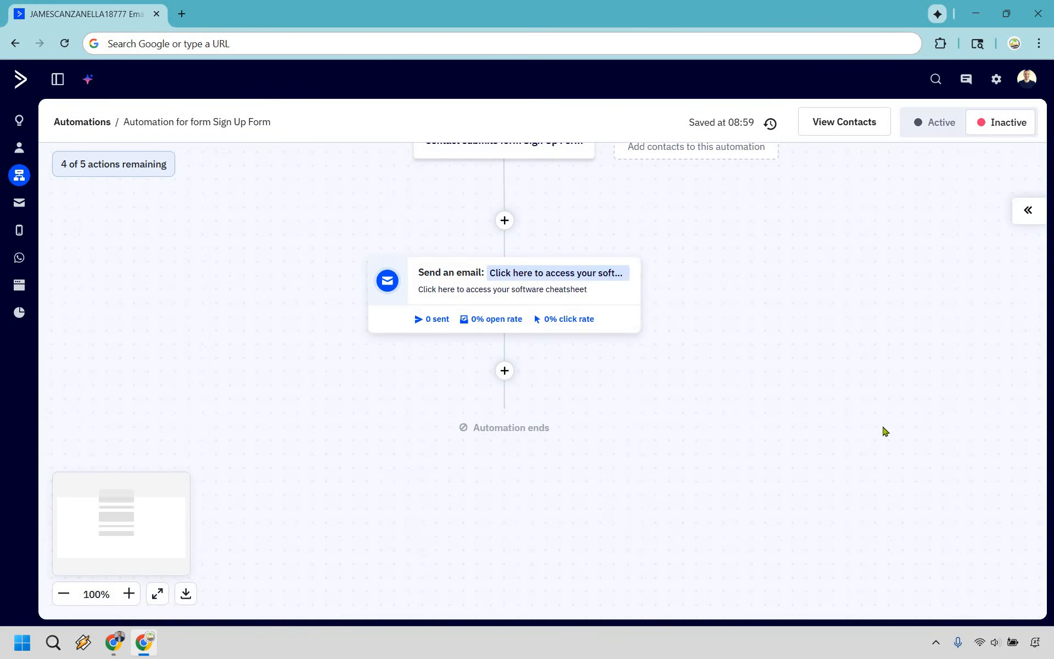
scroll(891, 431, up, 2)
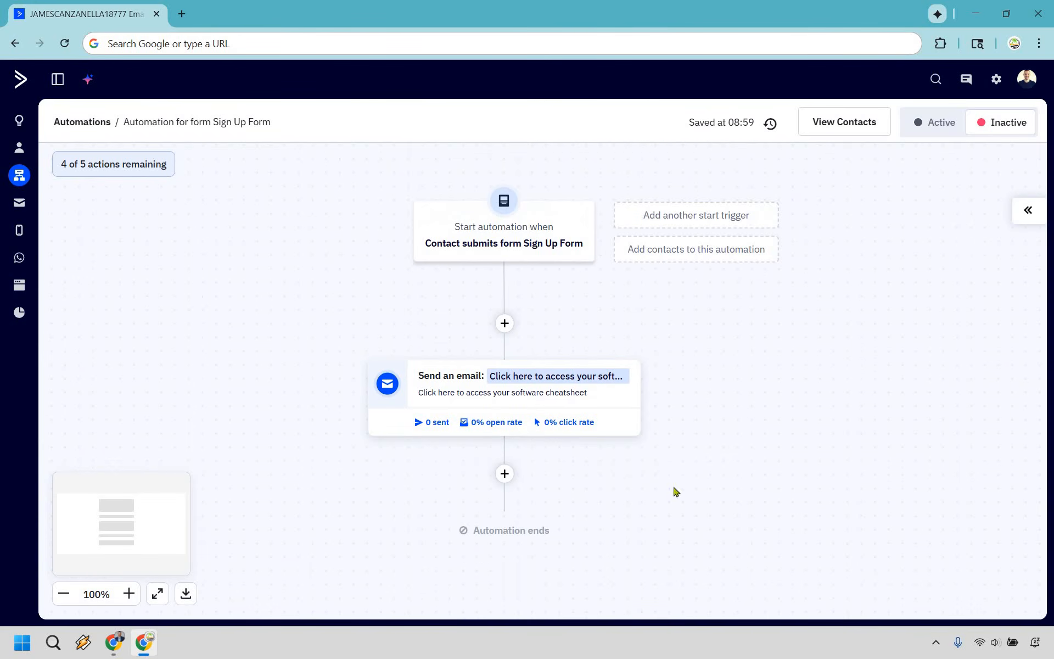
mouse_move(529, 527)
click(941, 126)
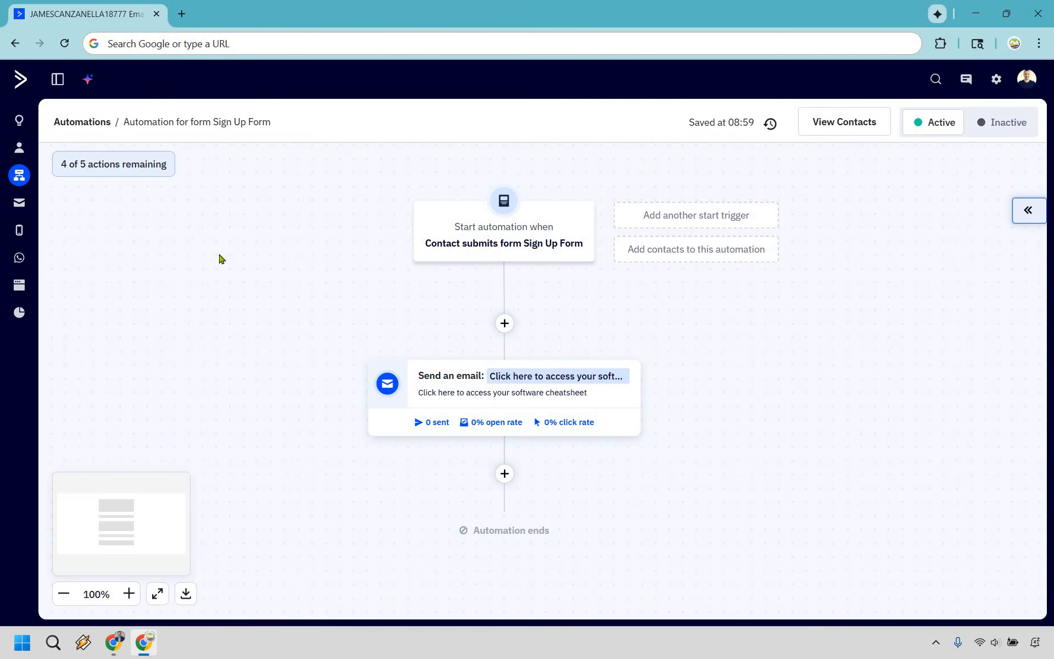
Open the Sign Up Form from the website forms list and go to its integration options.
click(19, 286)
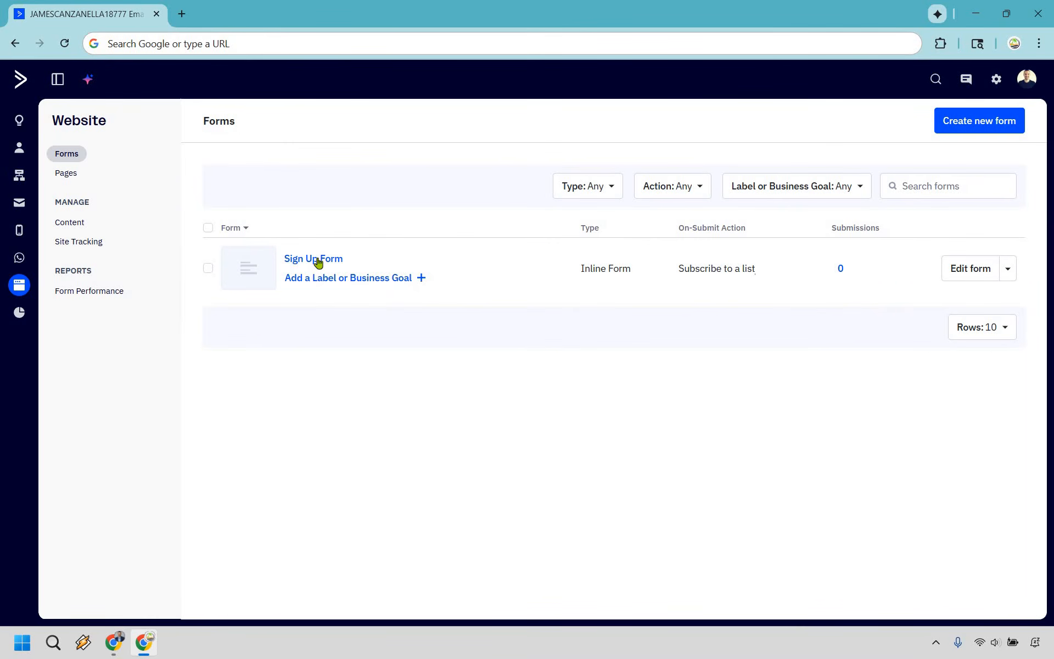
click(319, 259)
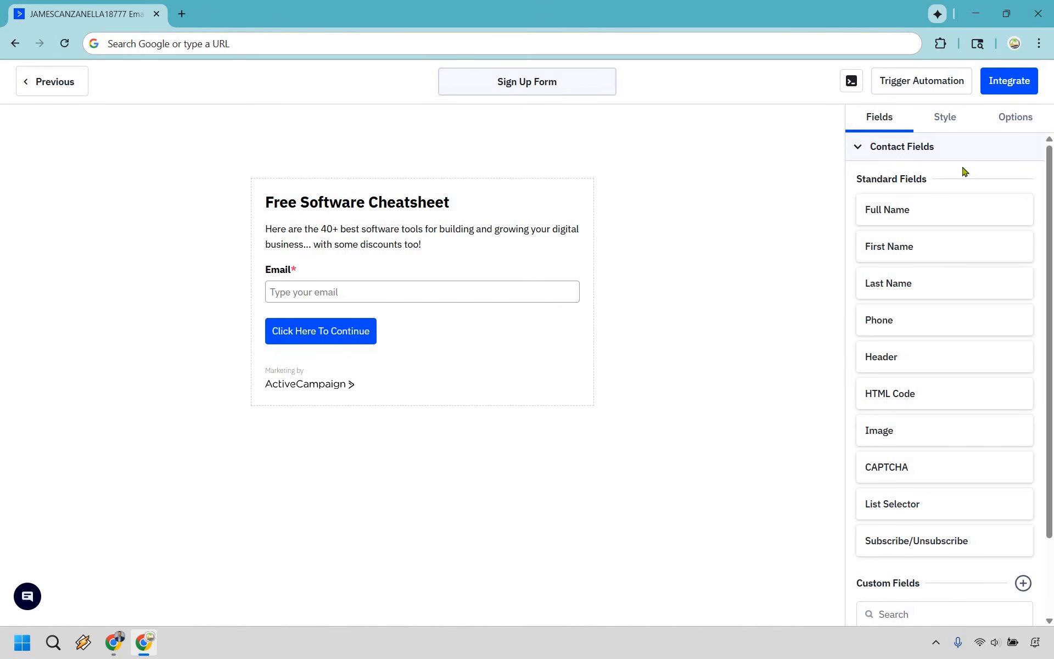
click(1013, 85)
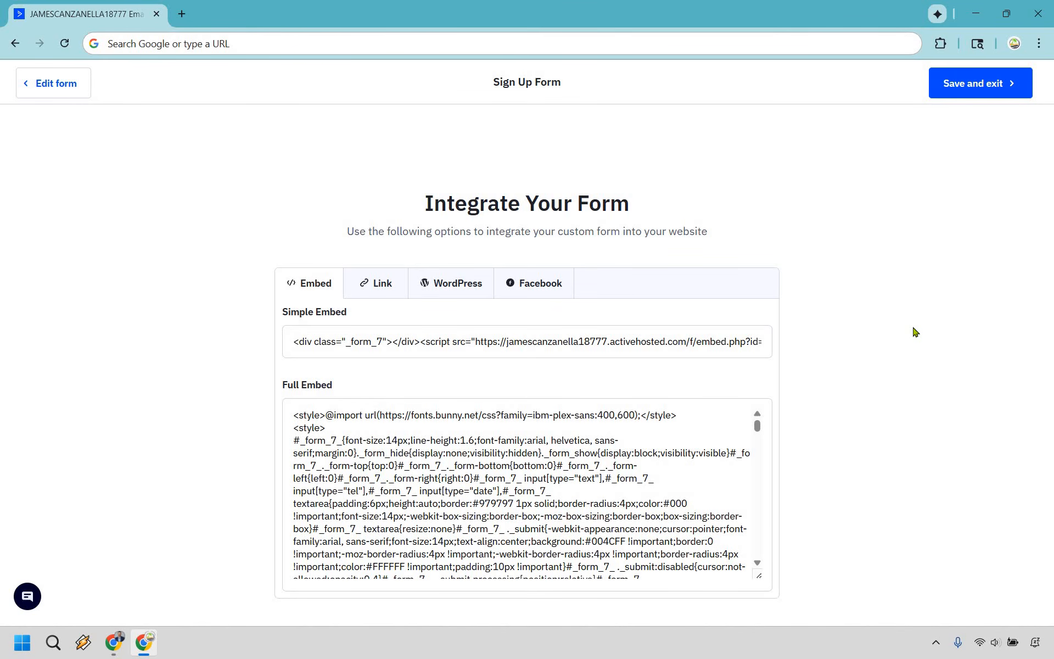
Review the Link, WordPress and Facebook options for integrating the sign-up form.
click(381, 285)
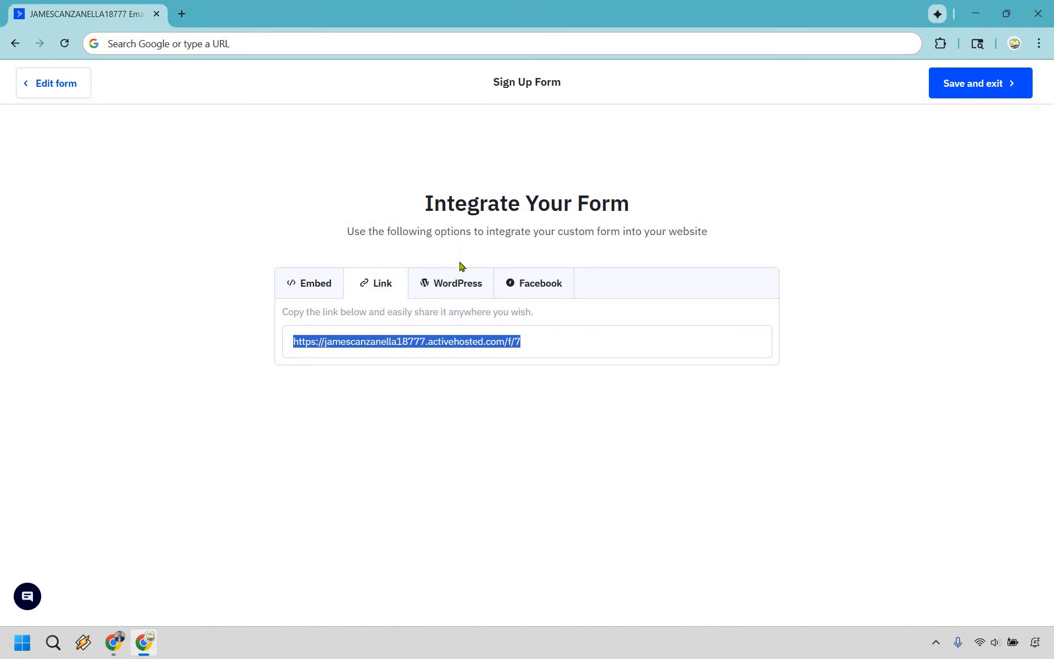
click(455, 284)
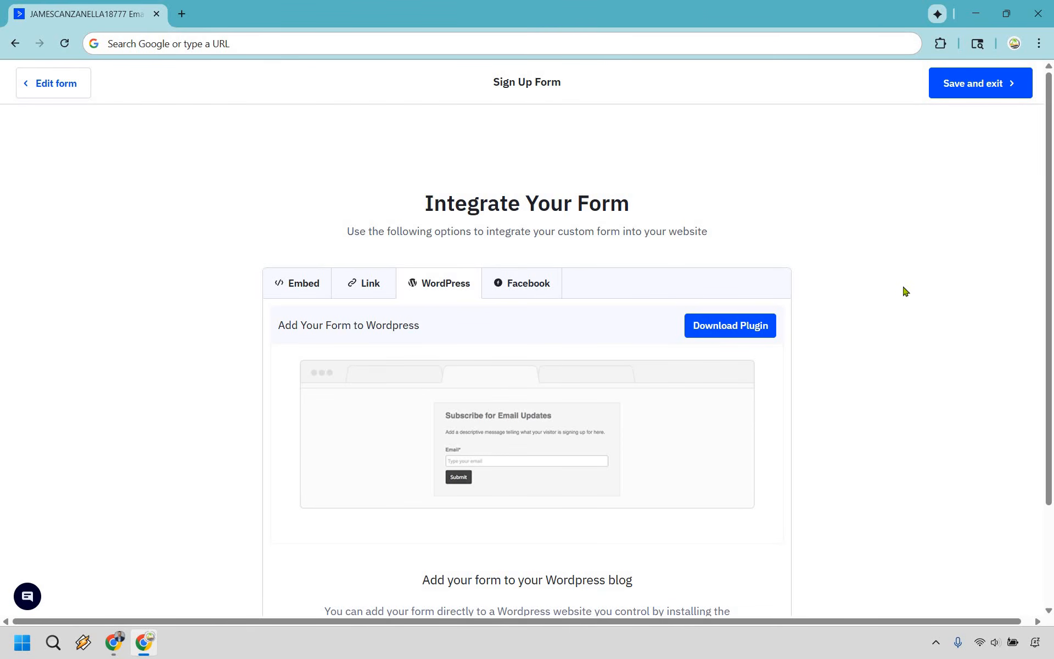
scroll(906, 291, down, 3)
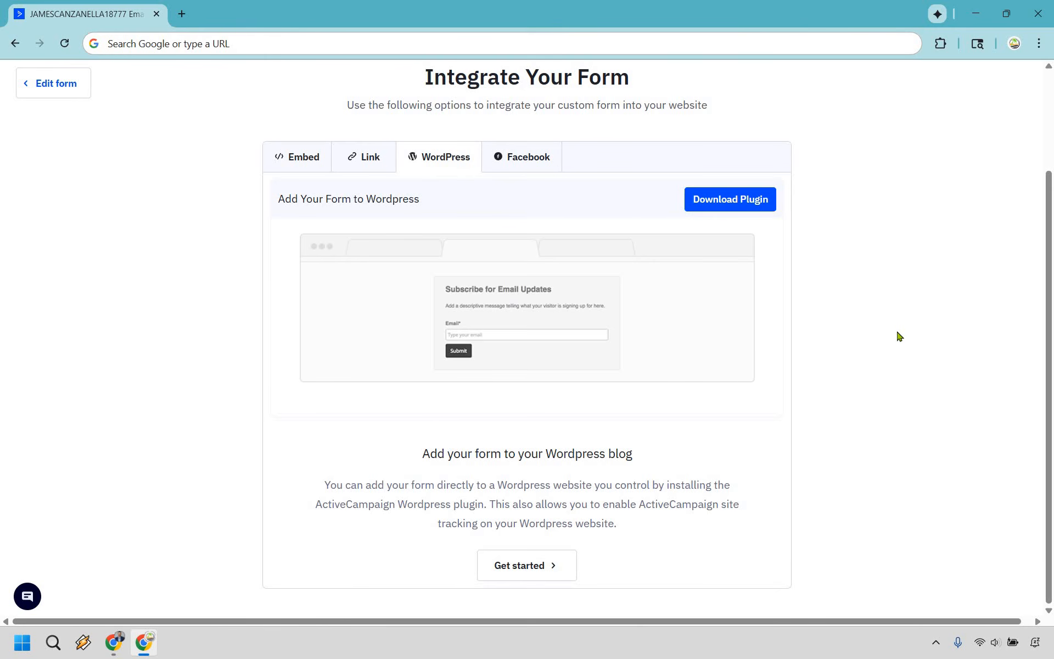
scroll(904, 330, up, 3)
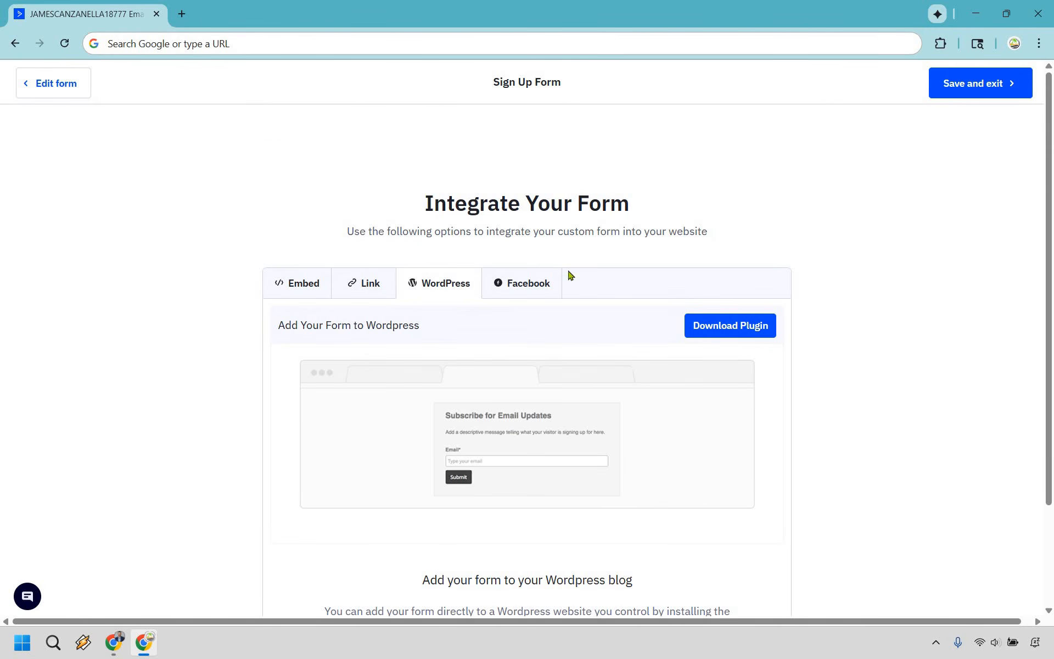
click(523, 285)
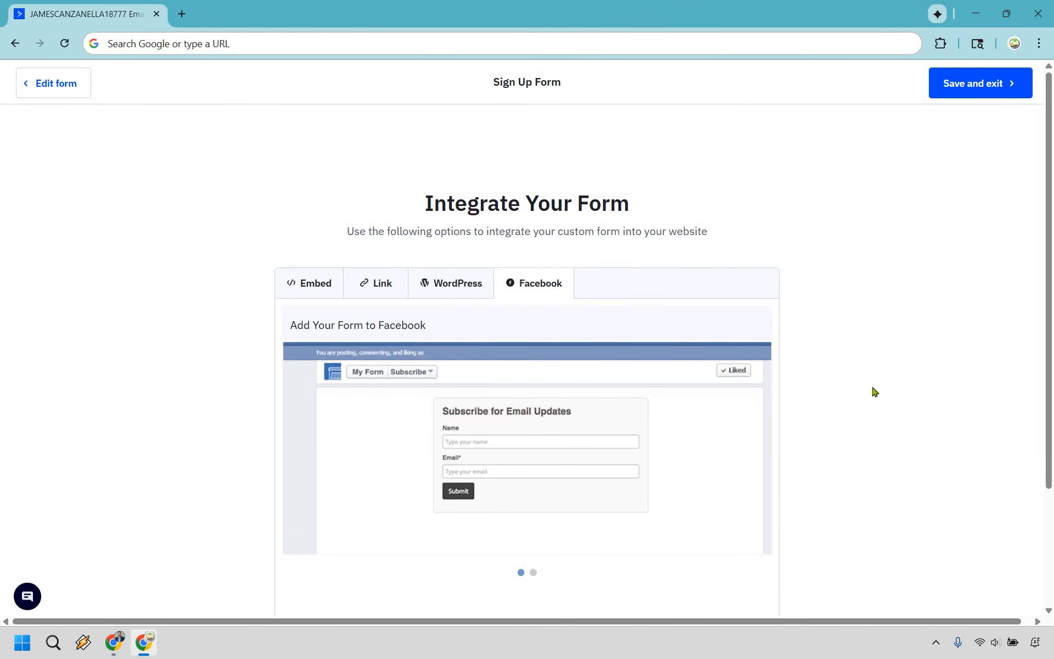
scroll(384, 340, down, 1)
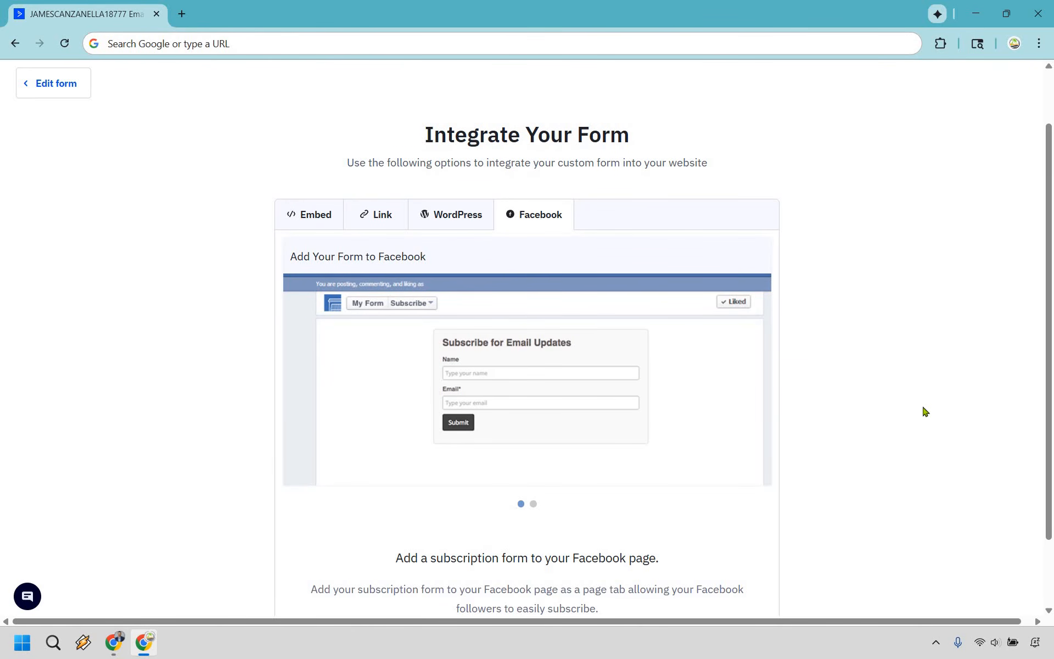
scroll(927, 411, up, 1)
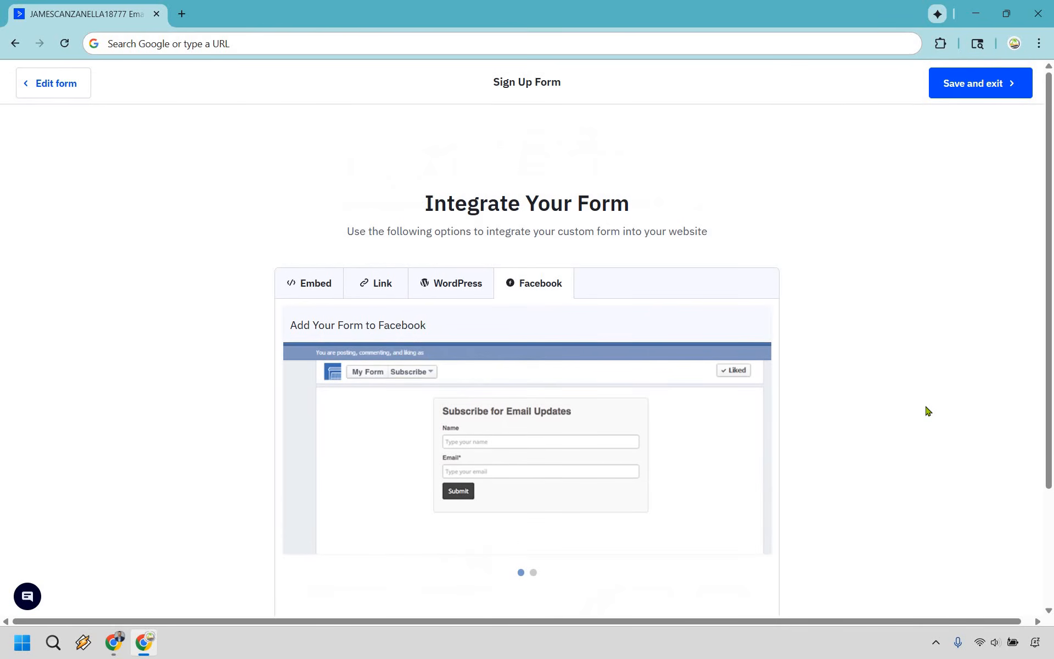